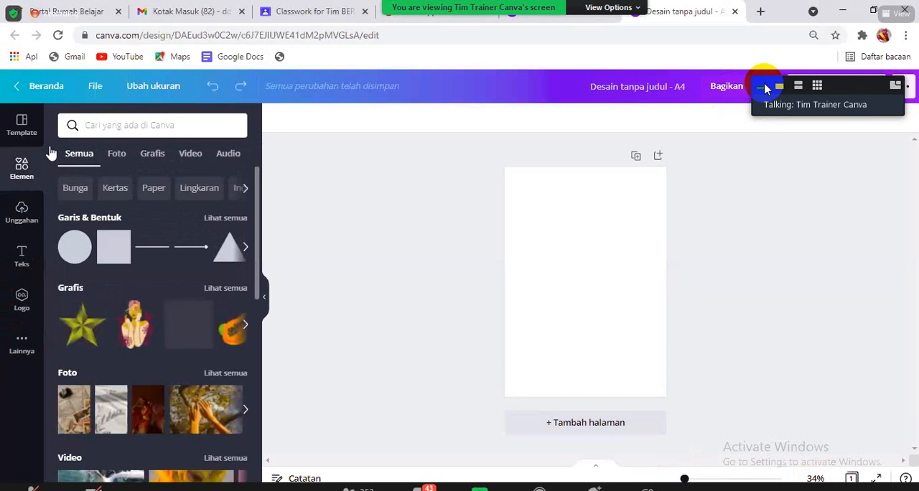
- Search the elements library for "gambar viral" and look through the results
click(112, 134)
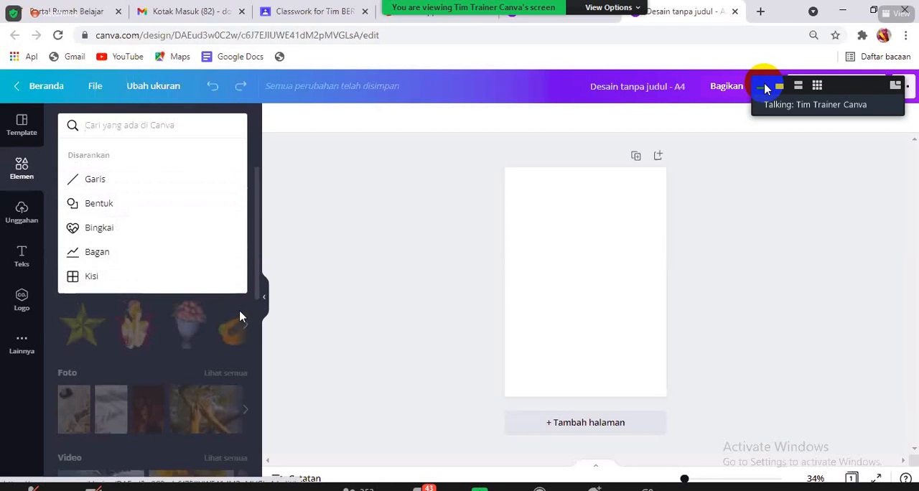
click(260, 297)
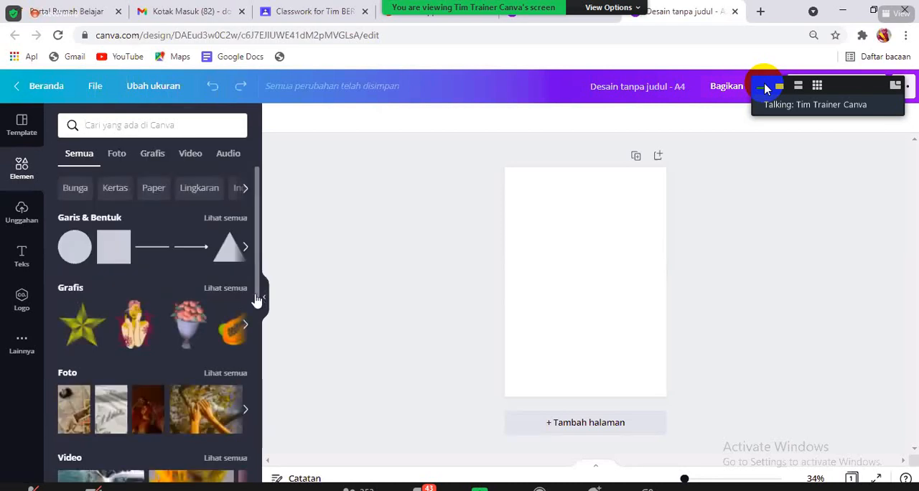
click(175, 136)
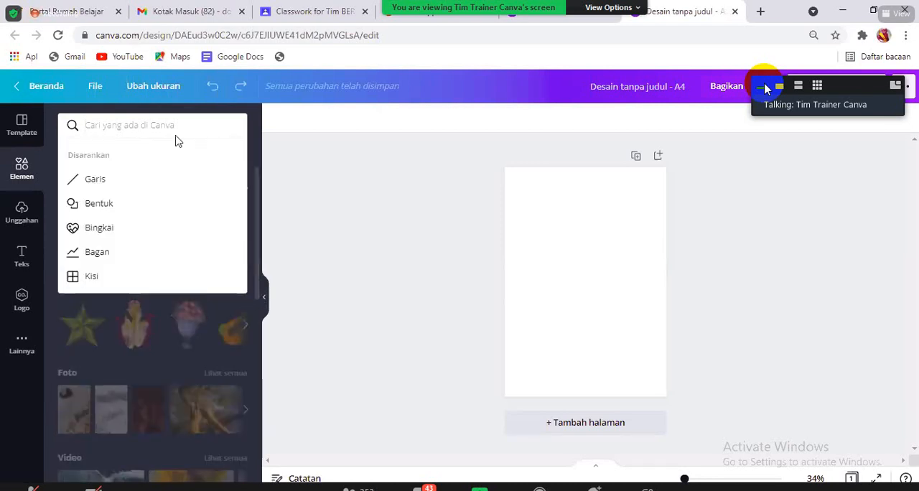
text(gambar)
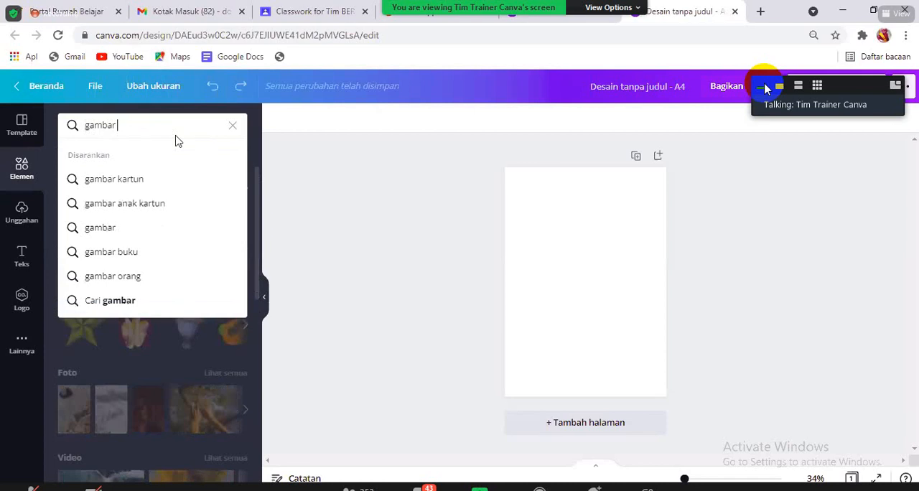
text( viral)
key(Return)
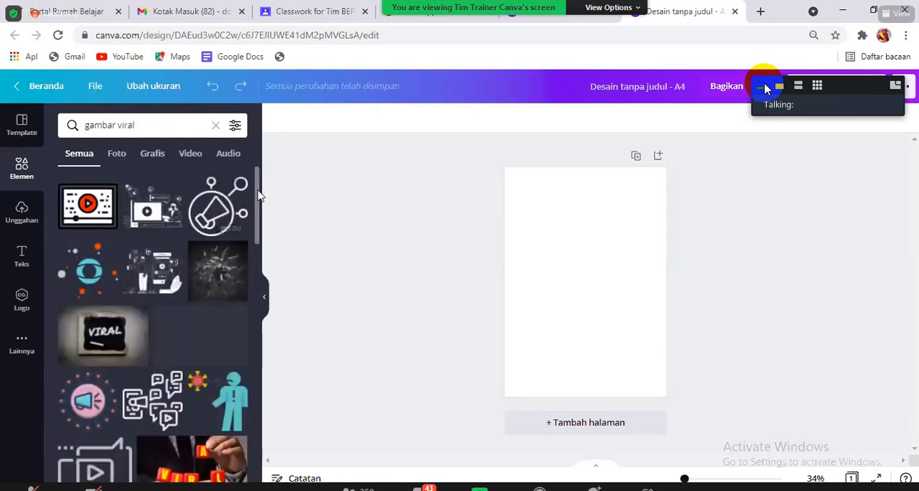
scroll(234, 230, down, 4)
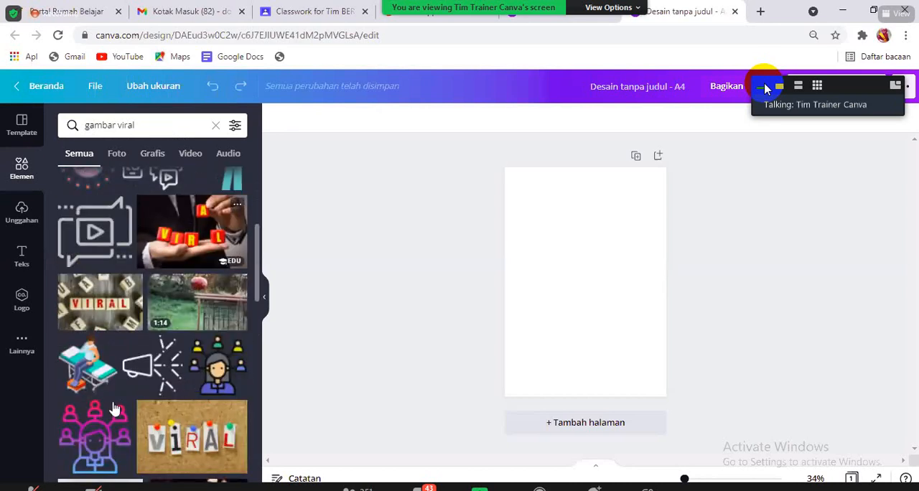
drag(259, 230, 265, 424)
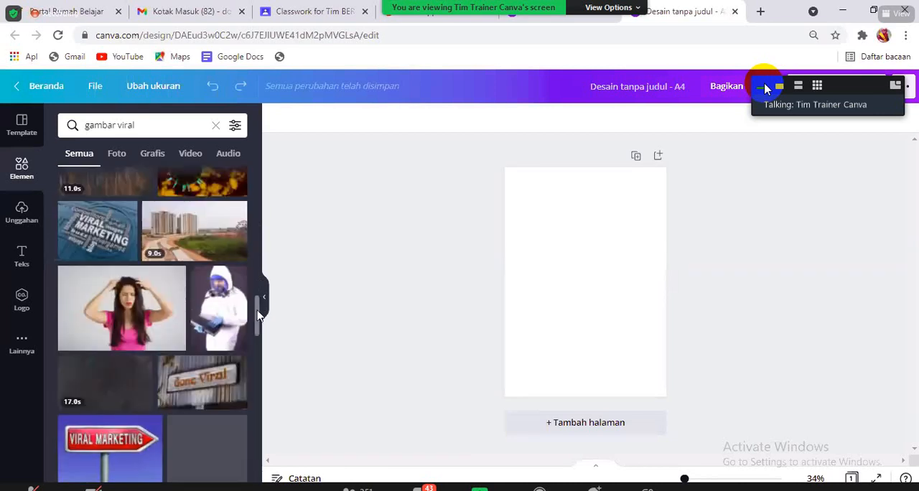
drag(259, 312, 273, 170)
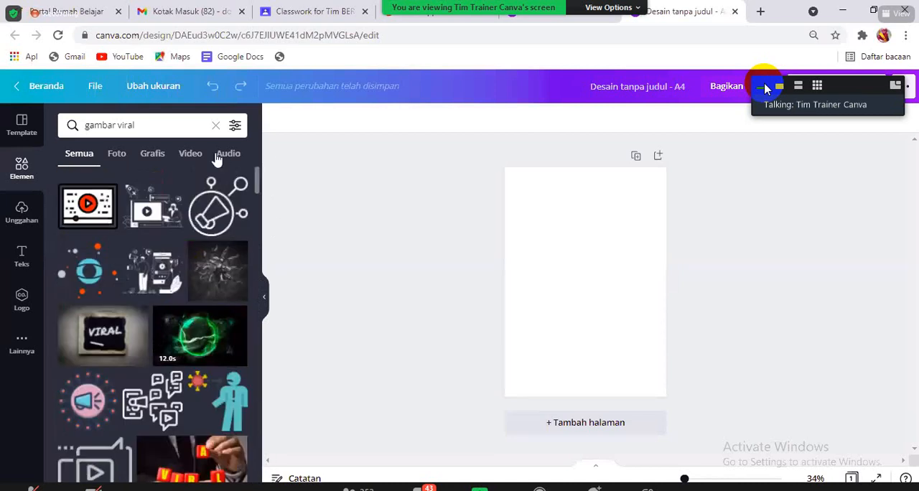
- Clear the element search, look through the suggested keywords and browse the Aesthetic elements
click(215, 125)
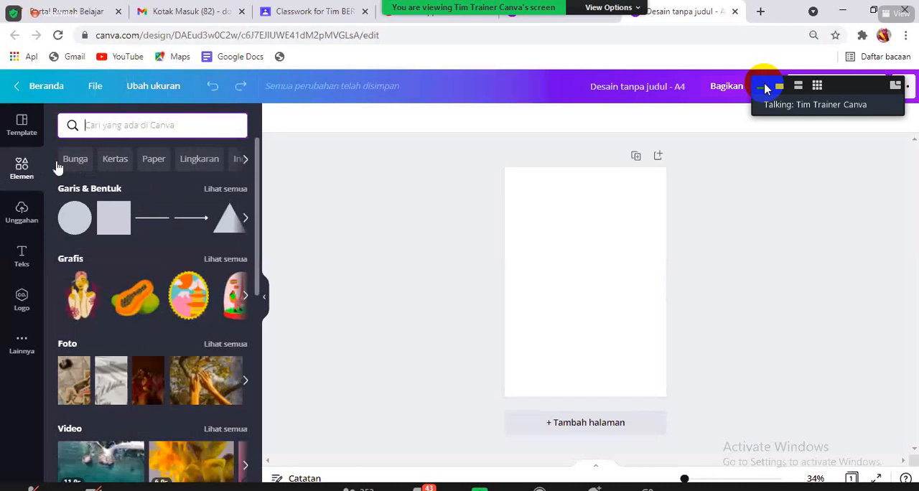
click(245, 160)
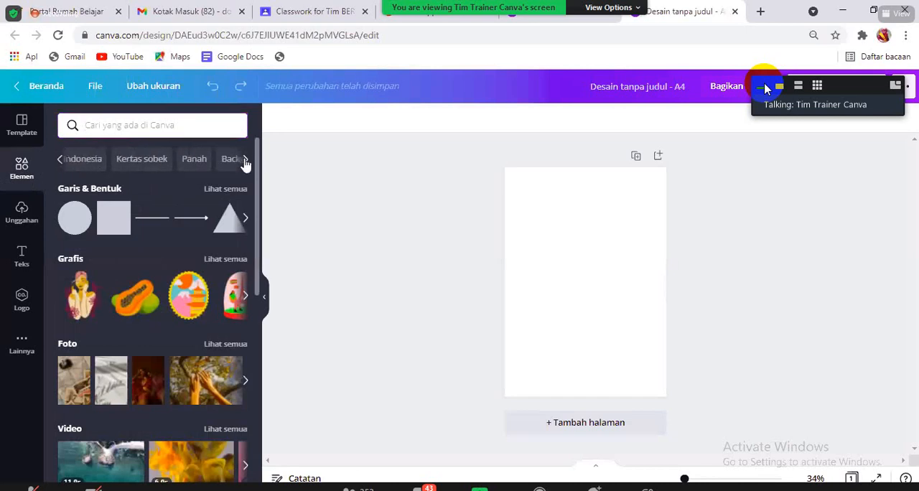
click(245, 160)
click(244, 160)
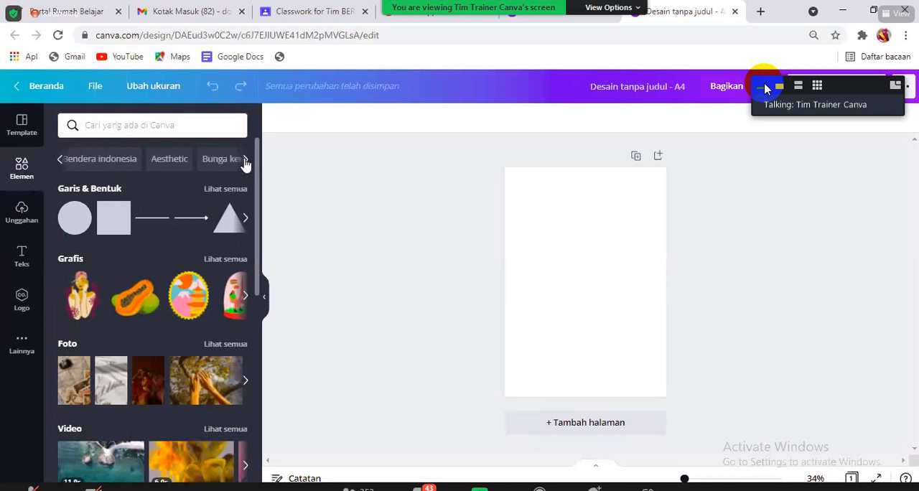
click(244, 160)
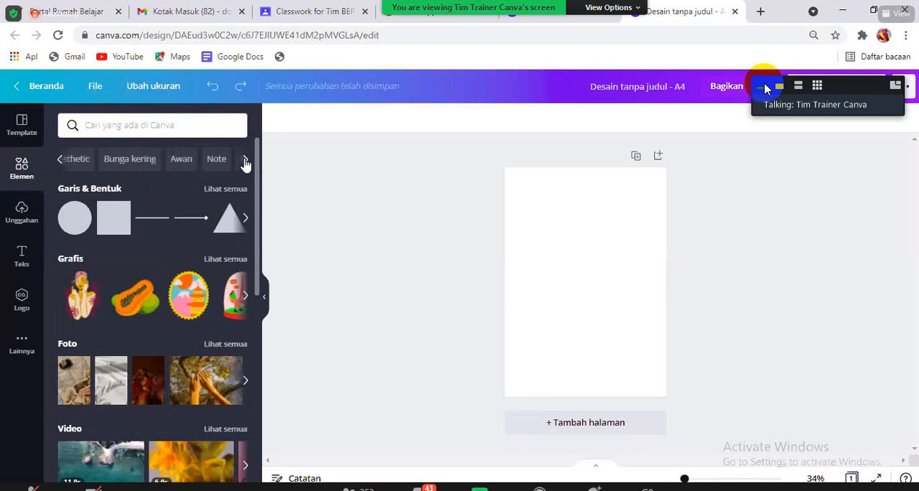
click(59, 163)
click(193, 165)
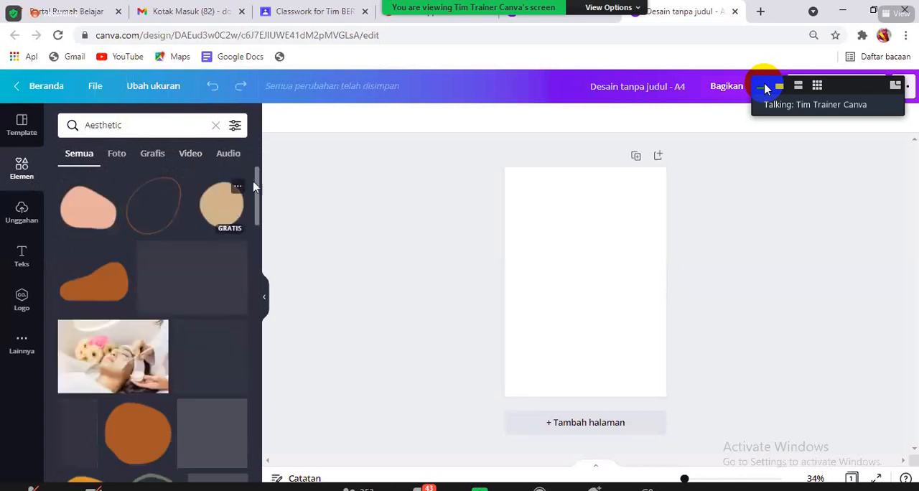
drag(255, 188, 266, 318)
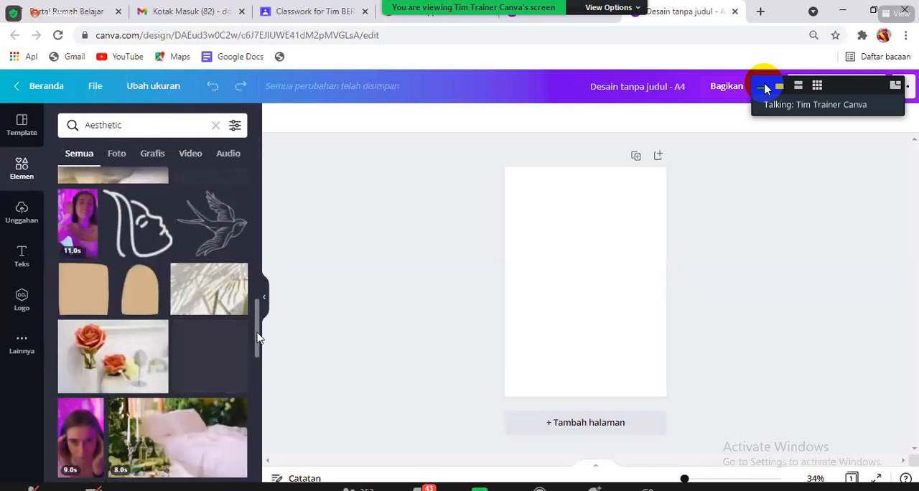
scroll(259, 338, down, 5)
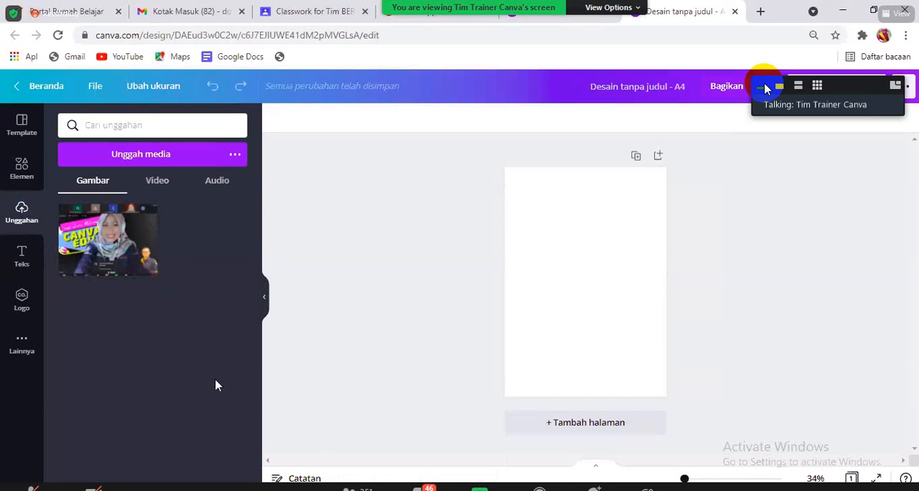
- Start a media upload and open the "dari document" folder on New Volume (D:)
click(164, 155)
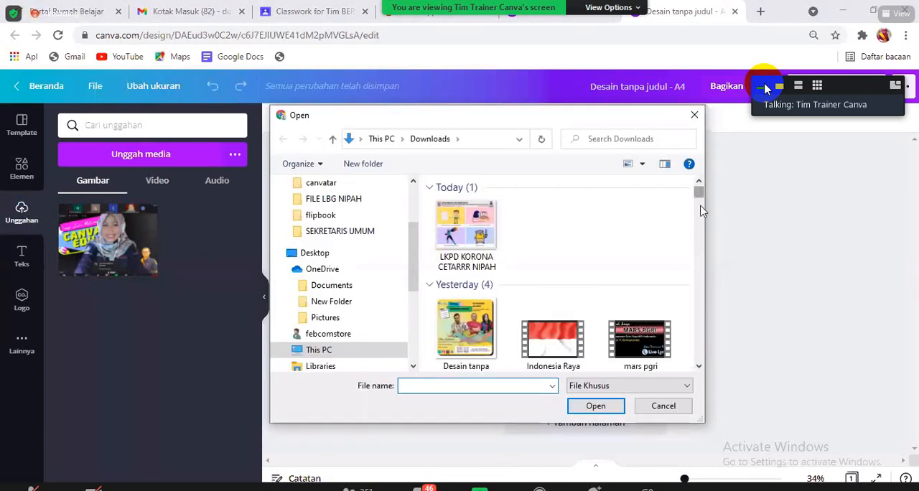
drag(703, 188, 701, 364)
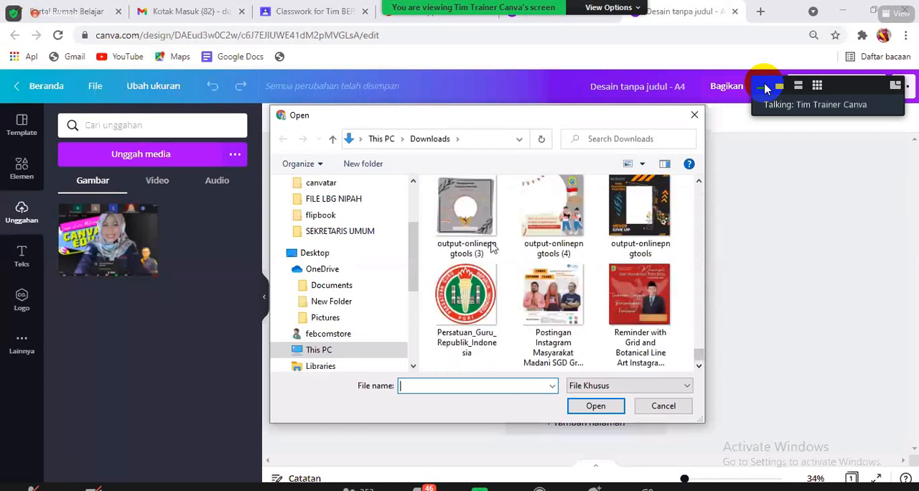
scroll(366, 280, down, 1)
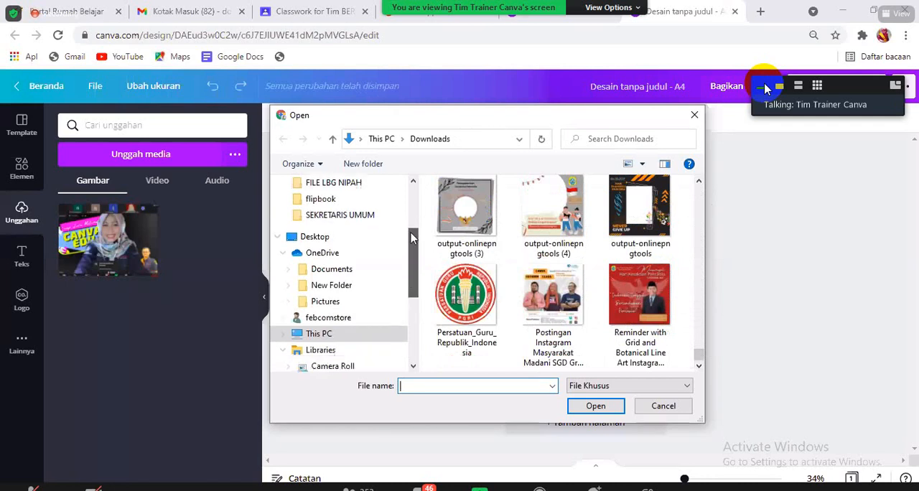
scroll(352, 259, up, 3)
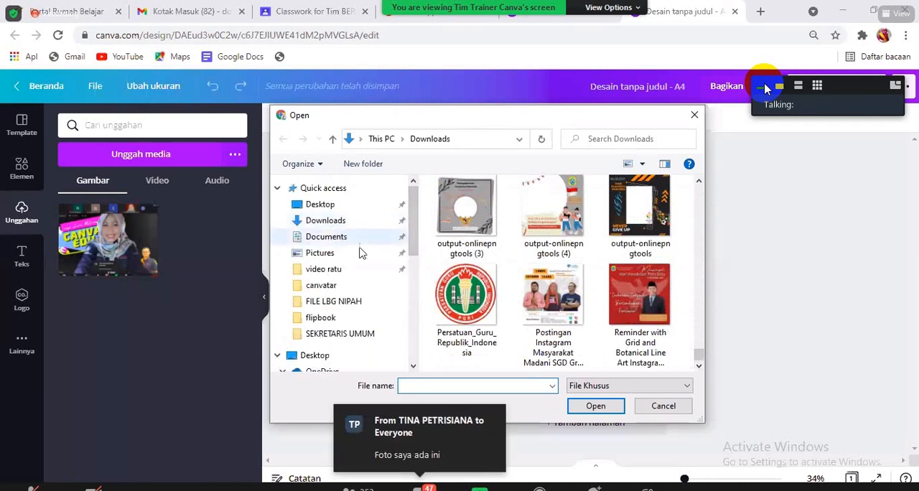
scroll(418, 263, down, 1)
drag(418, 263, 414, 296)
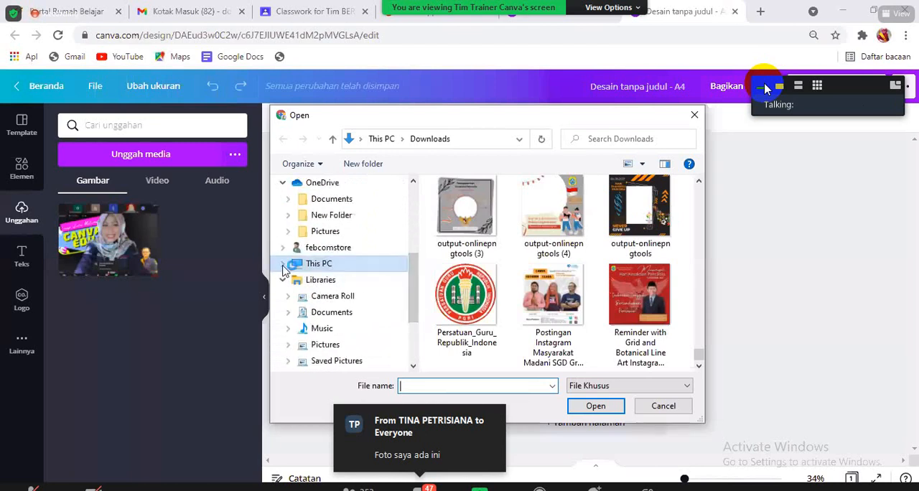
click(284, 265)
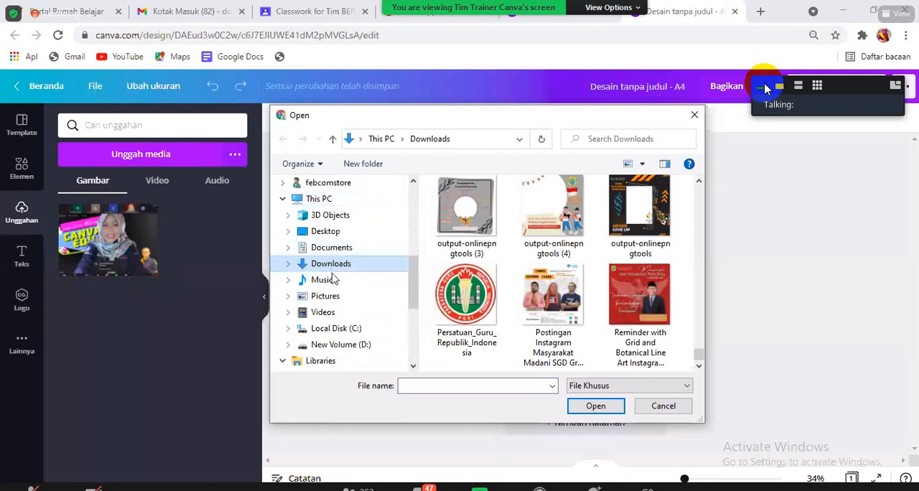
click(349, 346)
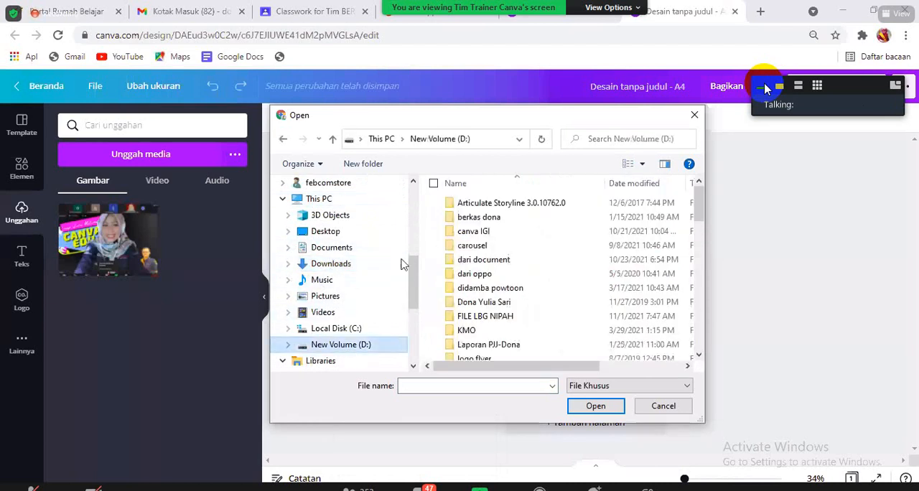
click(529, 265)
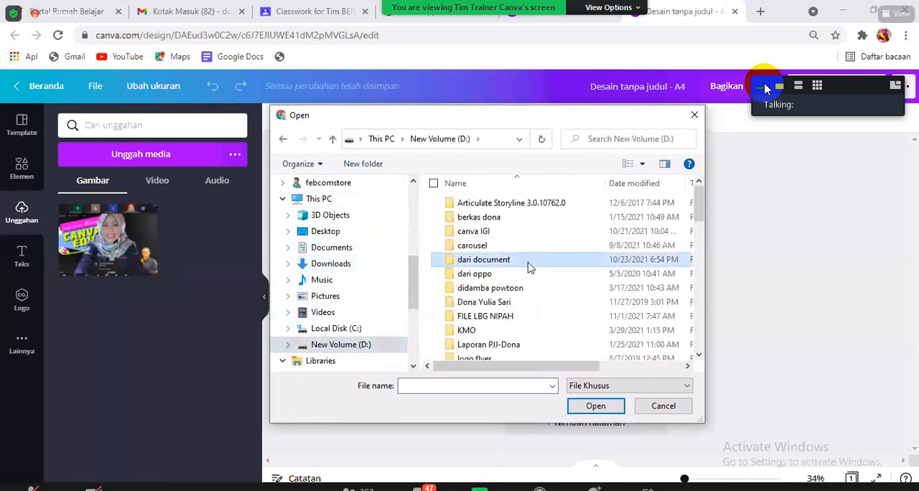
double_click(530, 265)
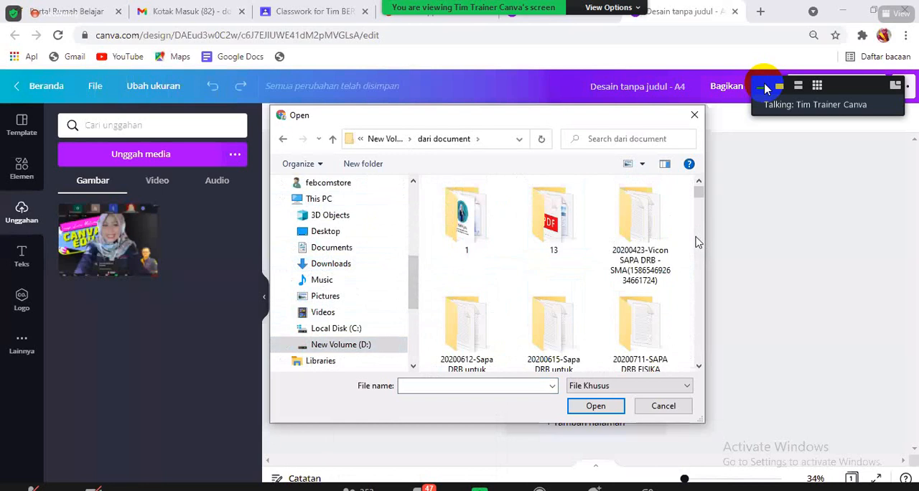
- Upload the image file 2021-01-11 from the "dari document" folder
scroll(697, 215, down, 10)
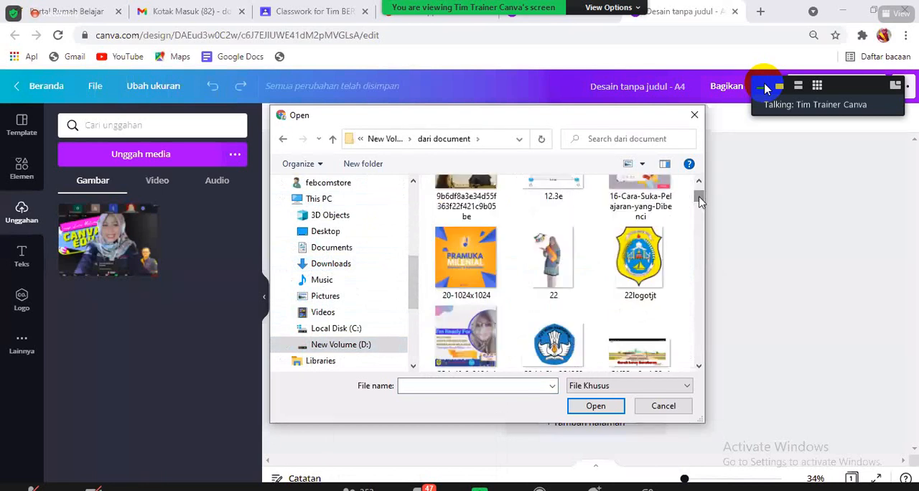
scroll(700, 201, up, 5)
scroll(700, 201, down, 10)
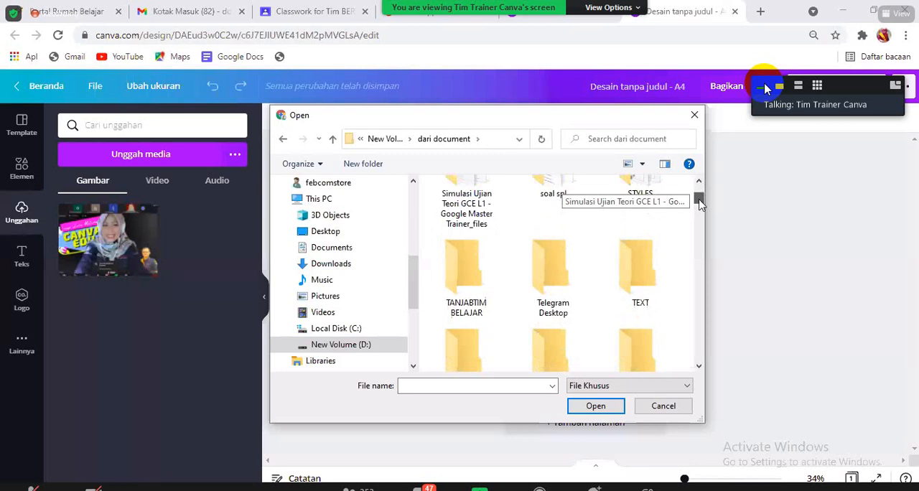
scroll(700, 204, up, 2)
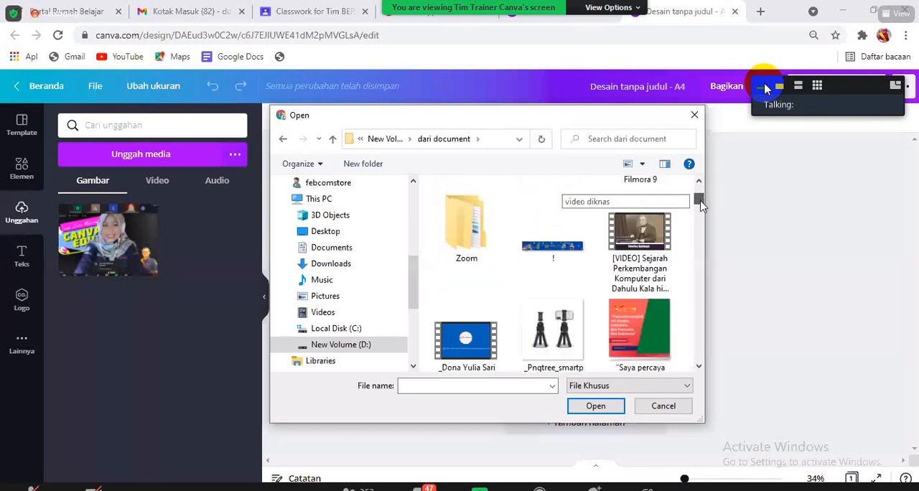
scroll(700, 206, down, 5)
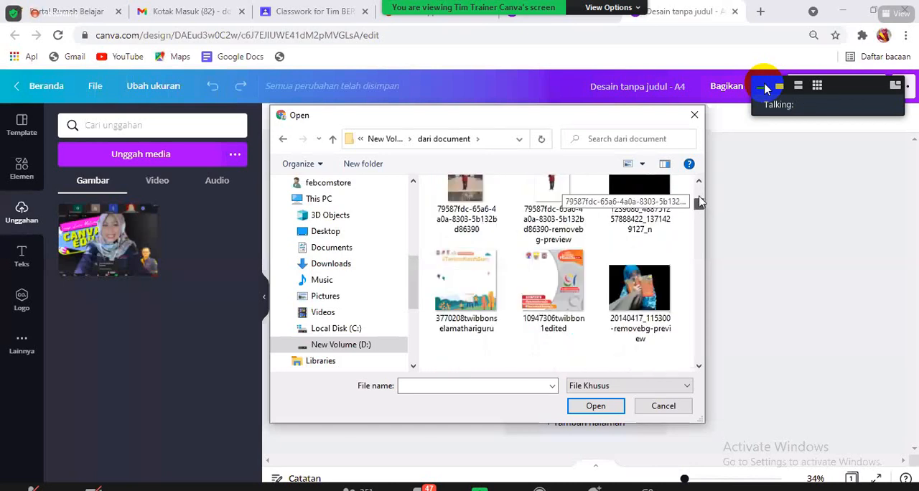
scroll(700, 205, down, 3)
click(466, 323)
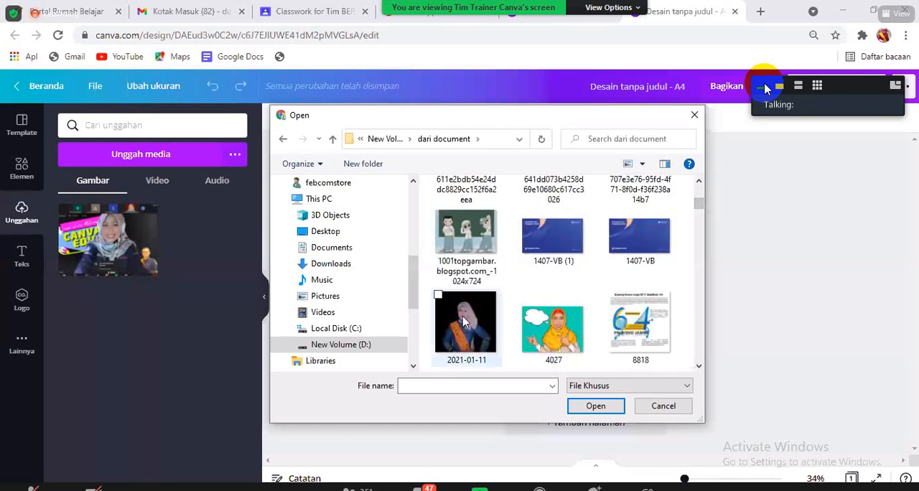
click(592, 406)
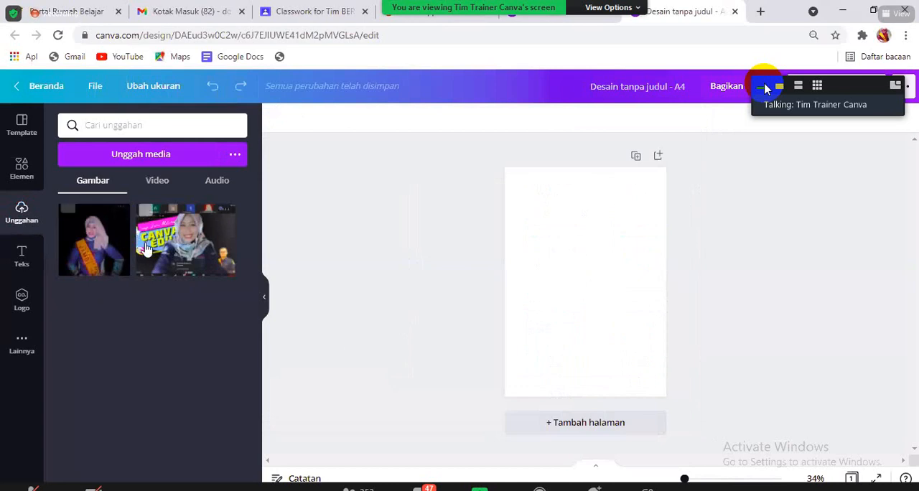
- Upload the audio file bensound-creativeminds from the "dari document" folder to the audio uploads
click(158, 185)
click(218, 186)
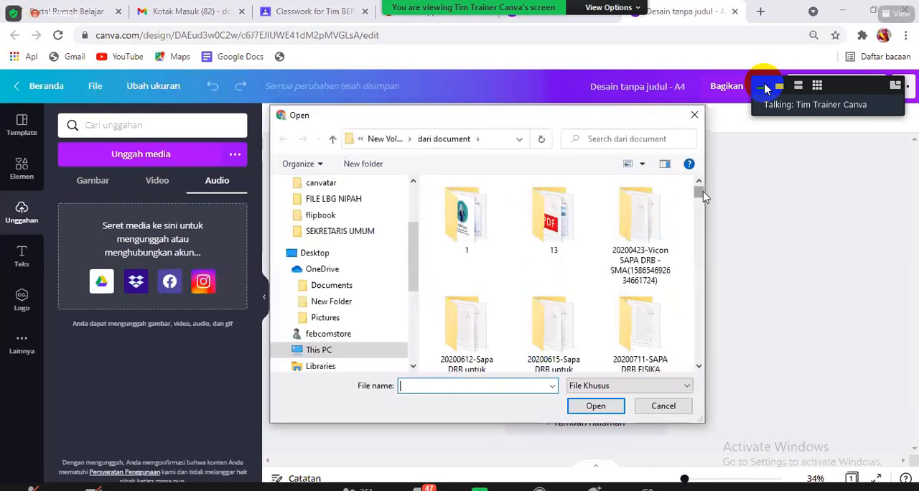
drag(704, 195, 705, 216)
click(699, 182)
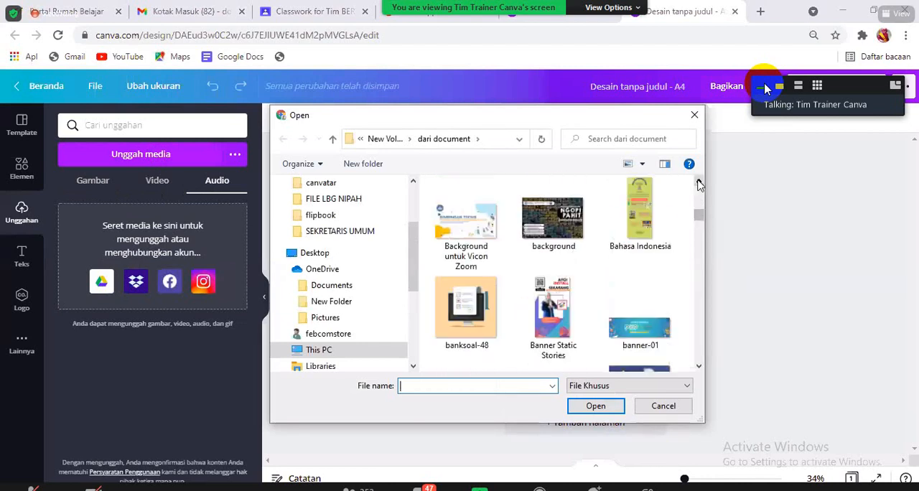
click(698, 182)
click(698, 182)
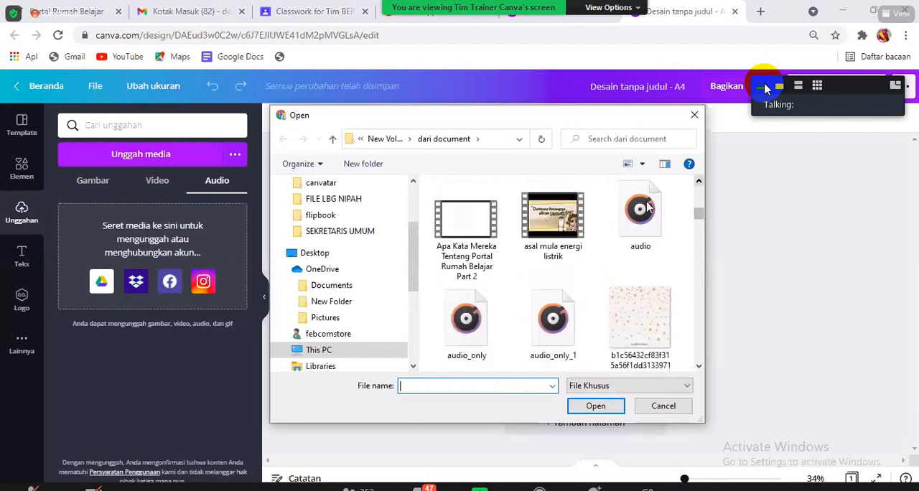
click(698, 367)
click(699, 366)
click(699, 367)
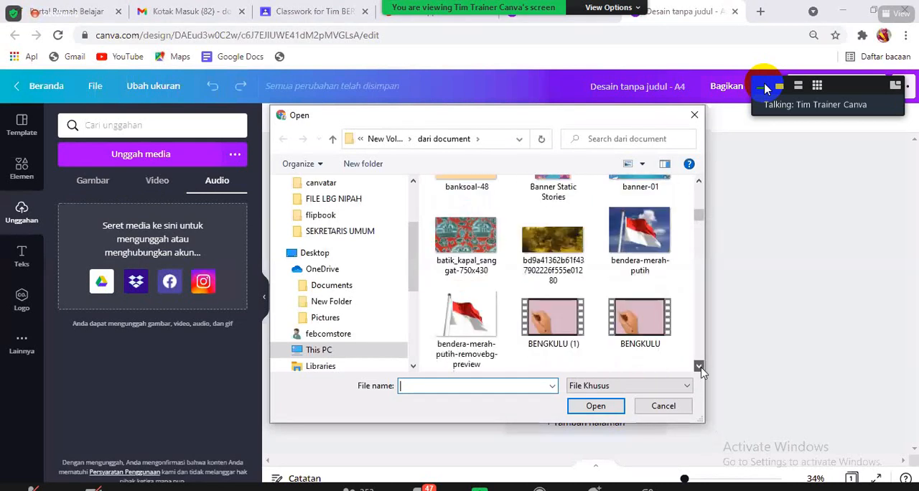
click(699, 367)
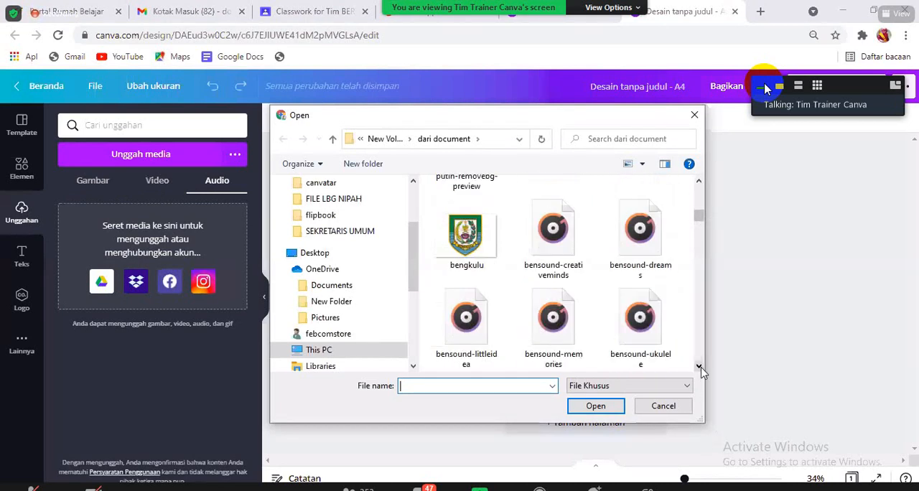
click(560, 244)
click(595, 405)
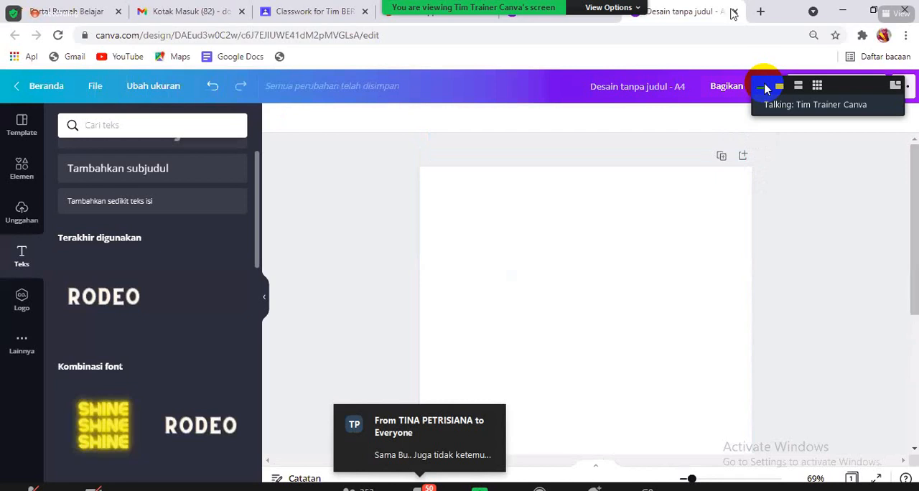
- Look at the design's sharing options and the access levels available for the team, and close them unchanged
click(731, 94)
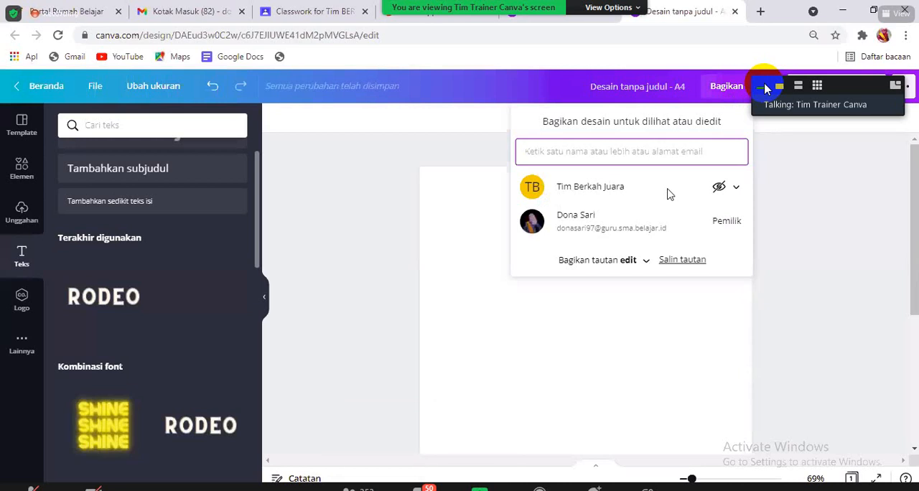
click(734, 188)
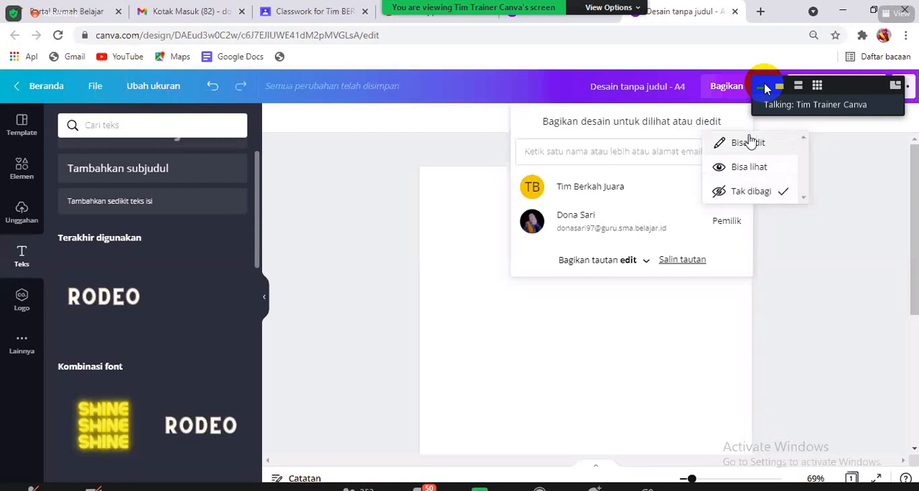
click(625, 338)
click(625, 338)
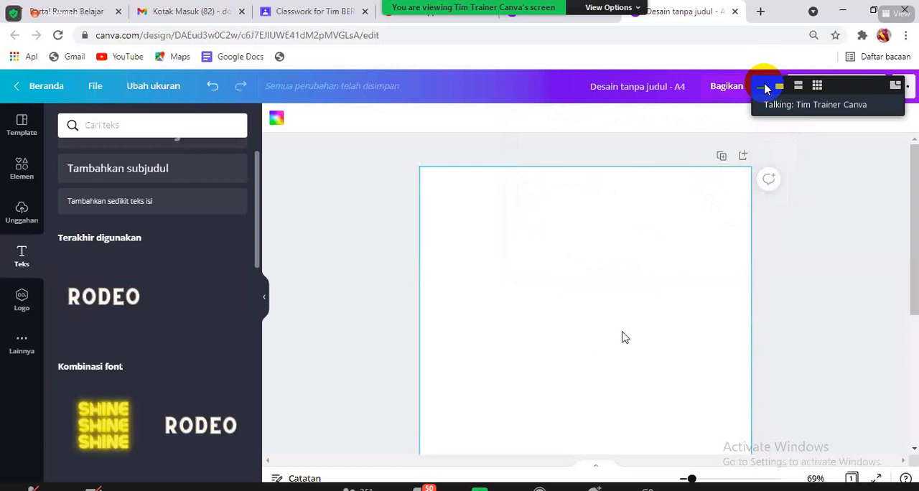
- Browse the resume templates and apply the one with a grey-blue header, framed name box and circular photo to the blank page
click(31, 139)
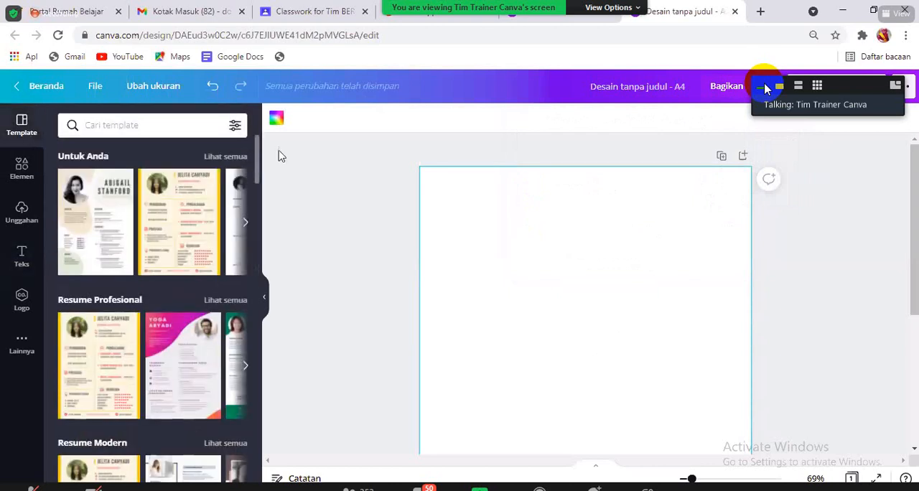
scroll(262, 170, down, 2)
scroll(261, 170, down, 2)
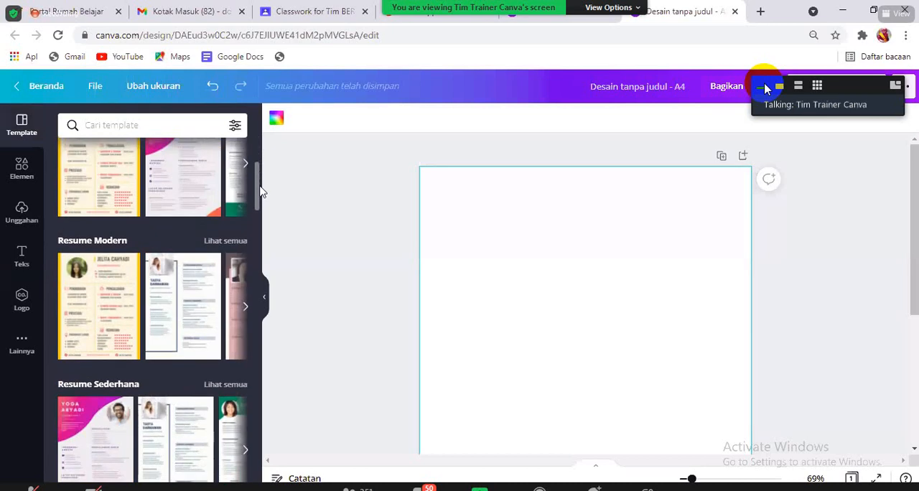
scroll(257, 239, down, 2)
scroll(257, 239, down, 15)
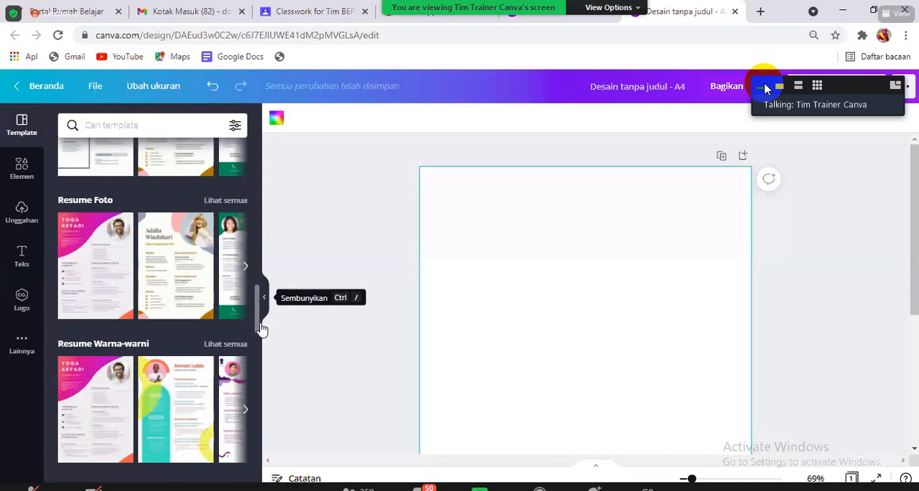
scroll(260, 352, down, 2)
scroll(260, 357, down, 12)
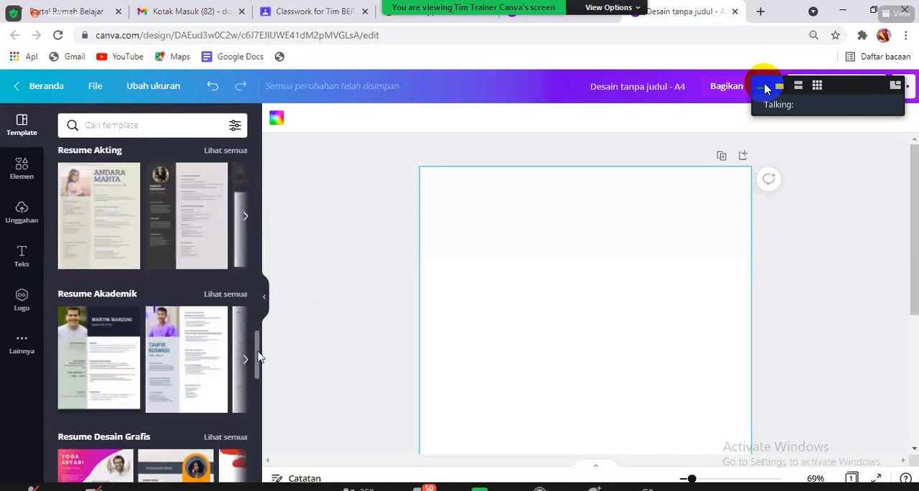
scroll(260, 440, down, 5)
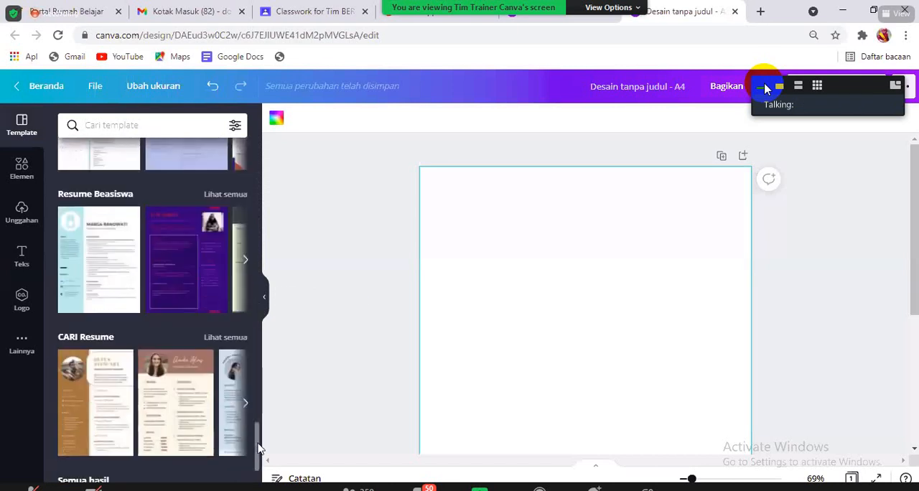
scroll(260, 449, down, 8)
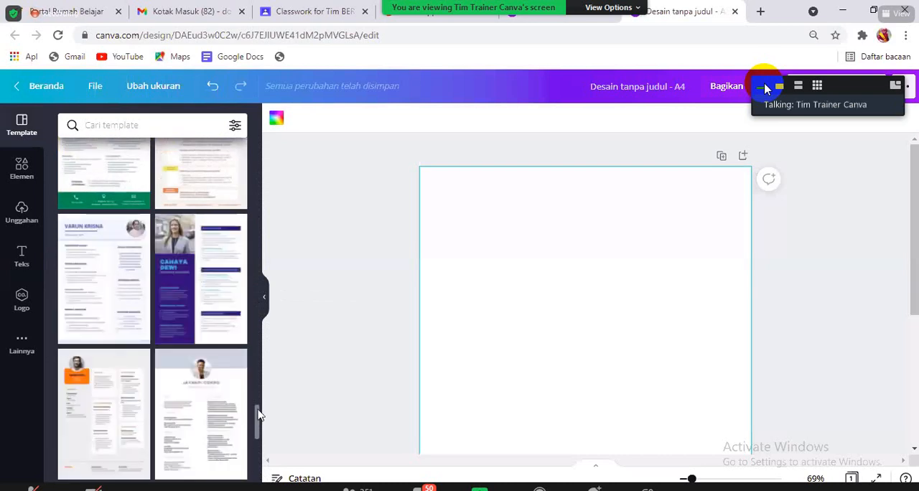
scroll(259, 428, down, 3)
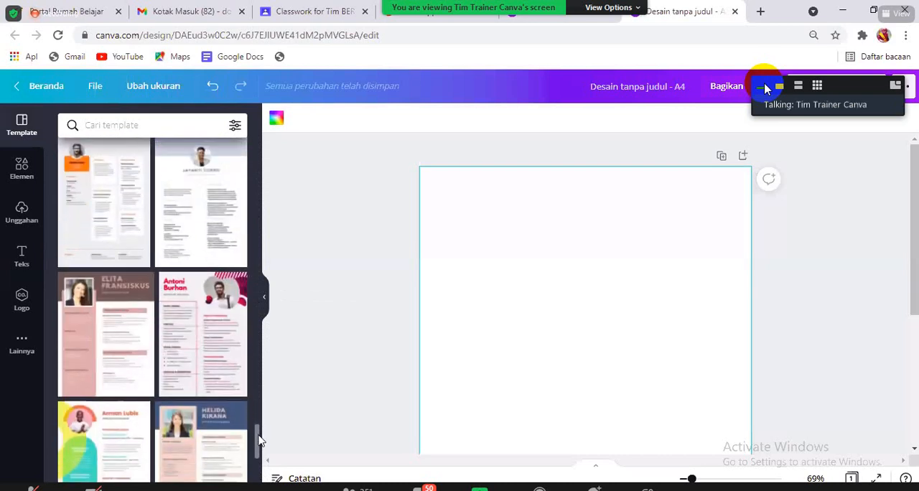
scroll(260, 439, down, 3)
scroll(260, 445, down, 5)
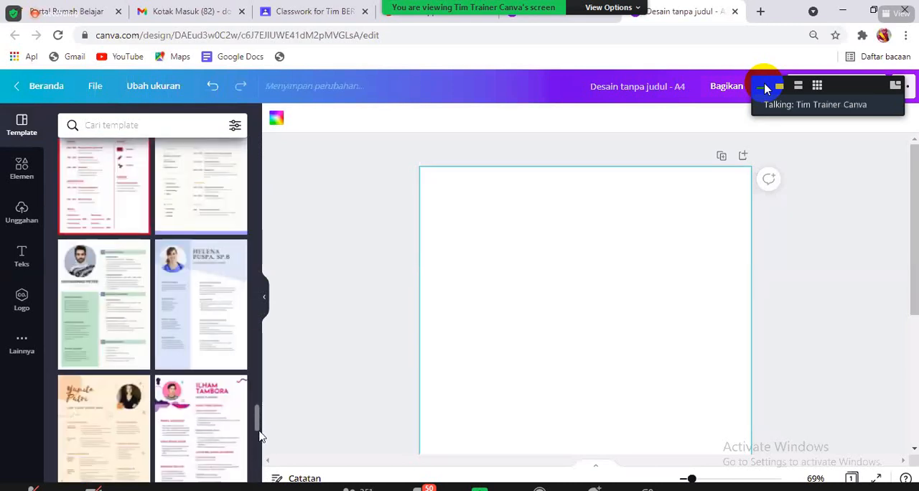
scroll(260, 439, down, 3)
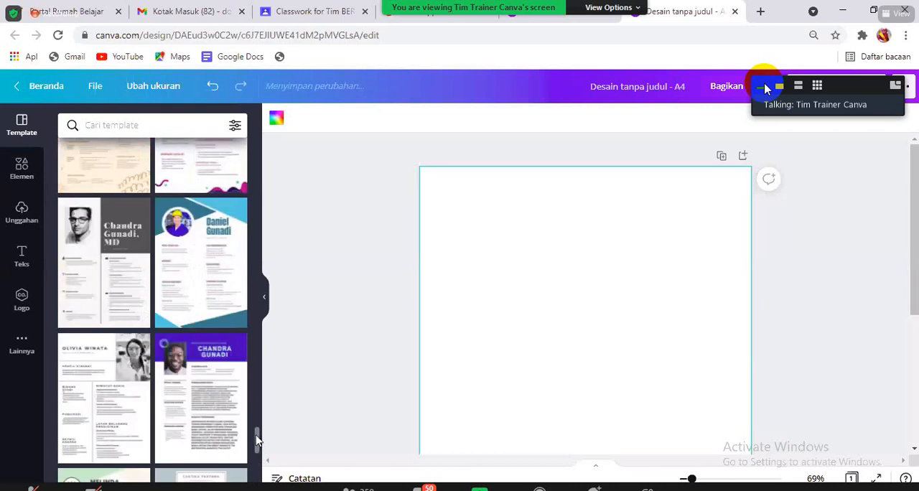
drag(257, 440, 259, 454)
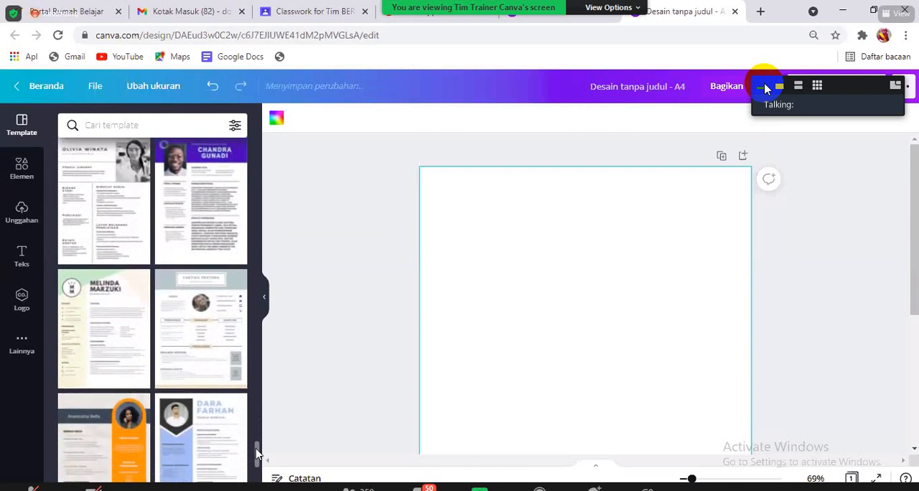
click(186, 359)
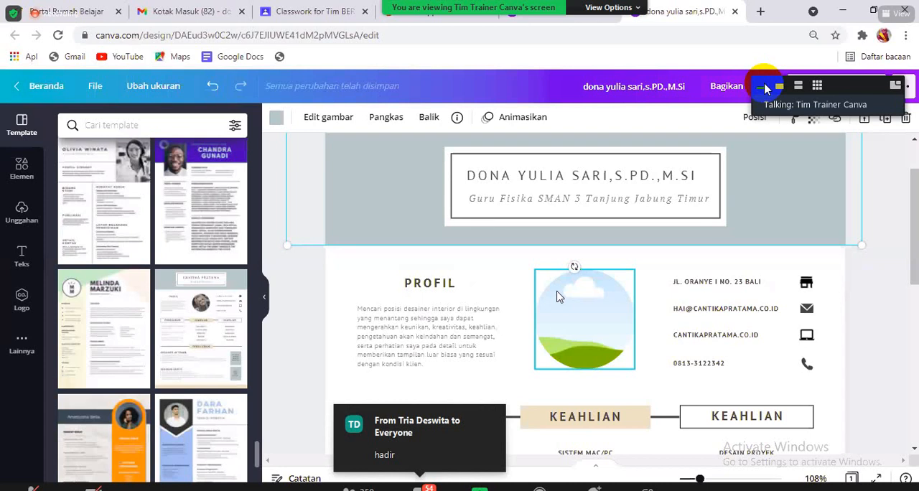
- Insert the uploaded Canva Edu video-call screenshot from the image uploads onto the resume page
click(20, 214)
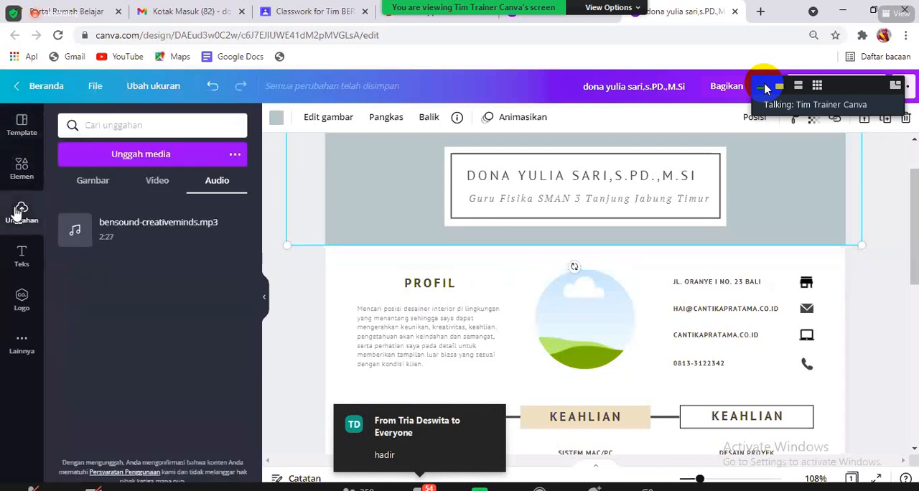
click(92, 184)
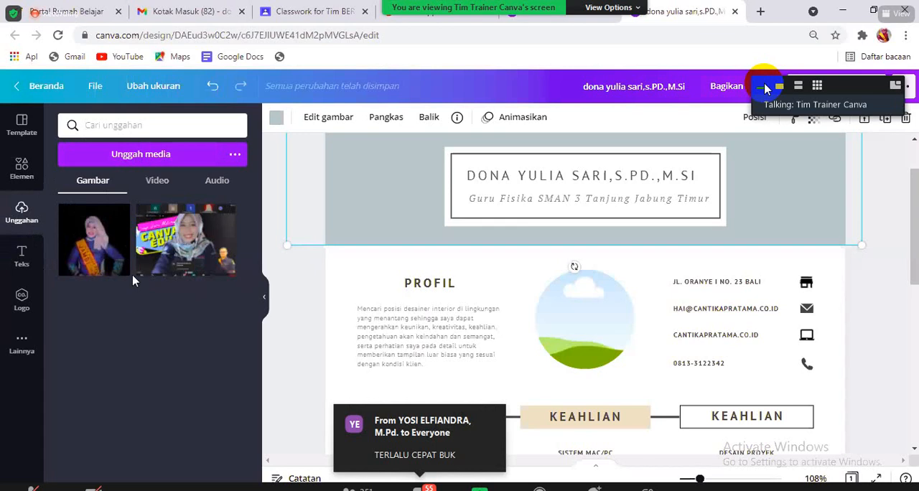
click(172, 257)
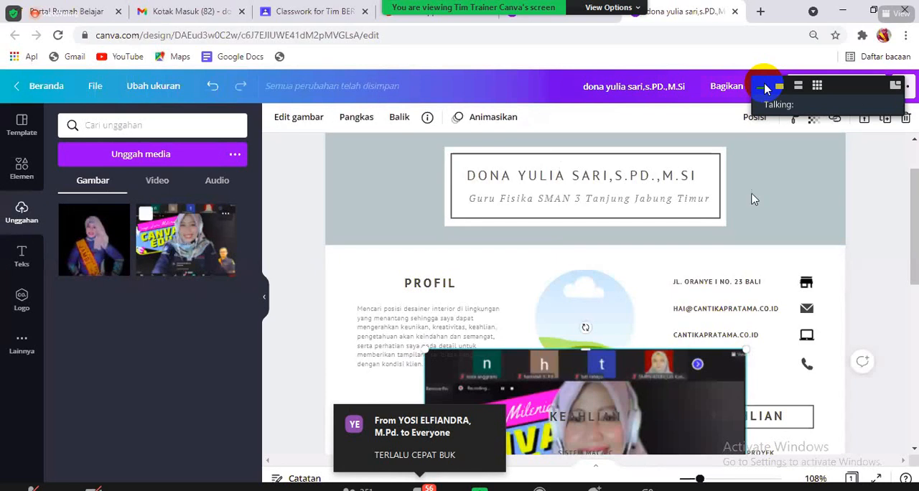
drag(914, 208, 914, 243)
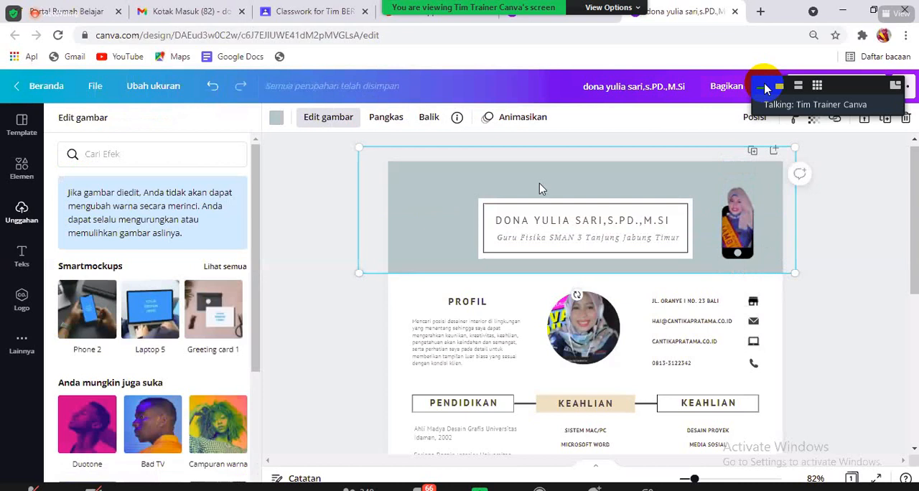
- Add a circle shape from the elements library and shrink it over the end of the name box in the header
drag(257, 161, 262, 127)
click(30, 183)
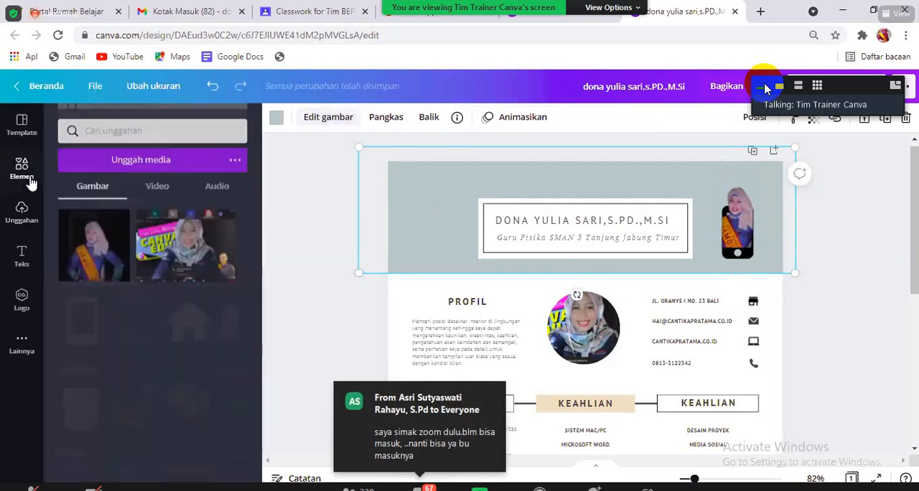
drag(257, 202, 275, 137)
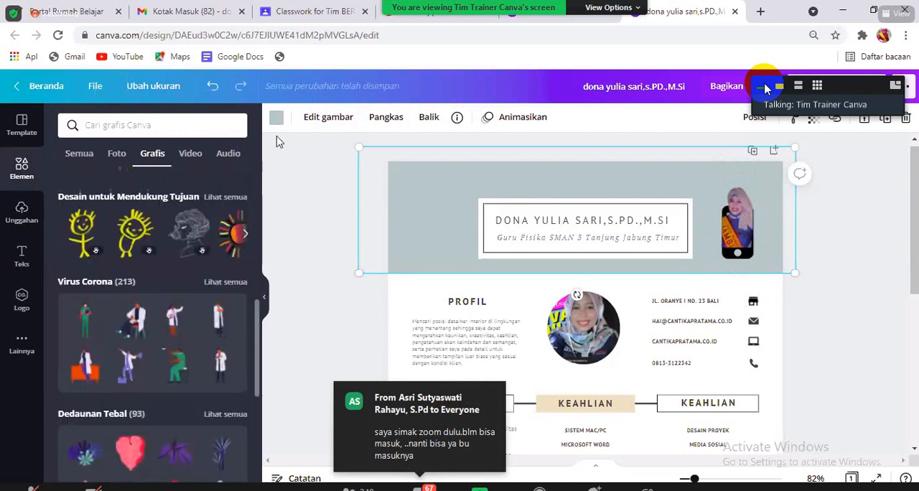
click(74, 157)
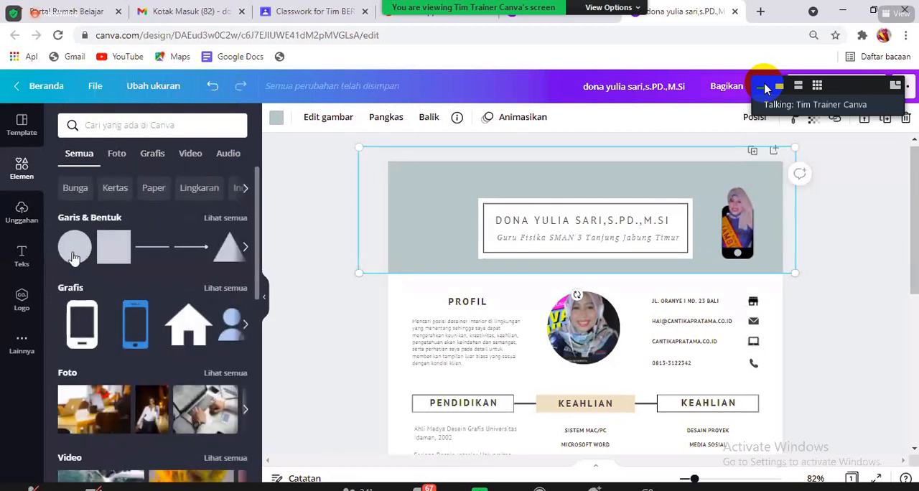
click(77, 255)
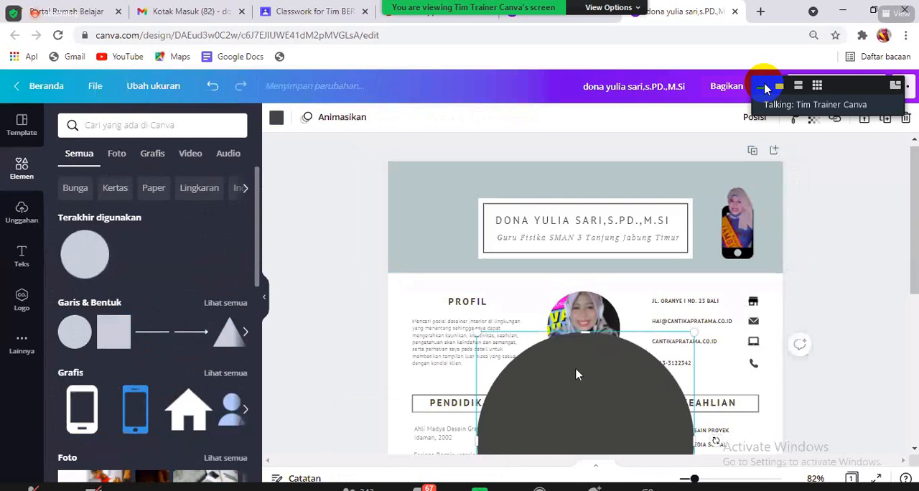
drag(579, 380, 589, 230)
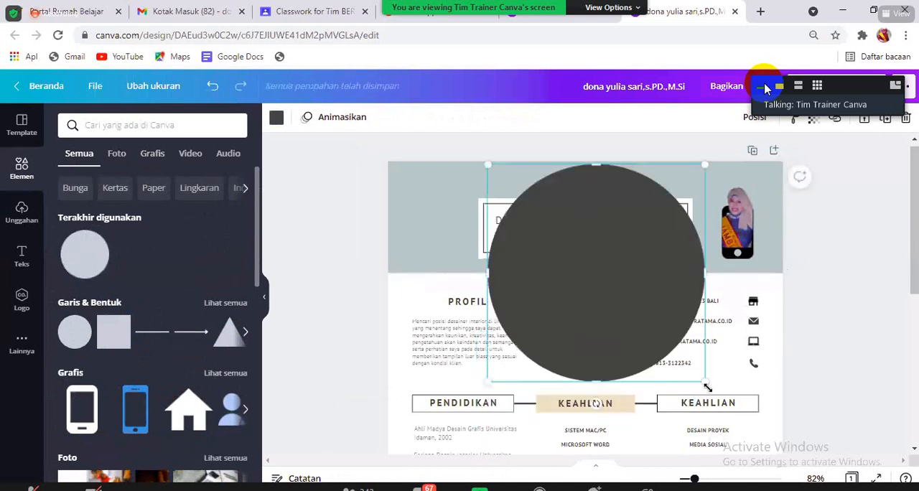
drag(707, 388, 650, 245)
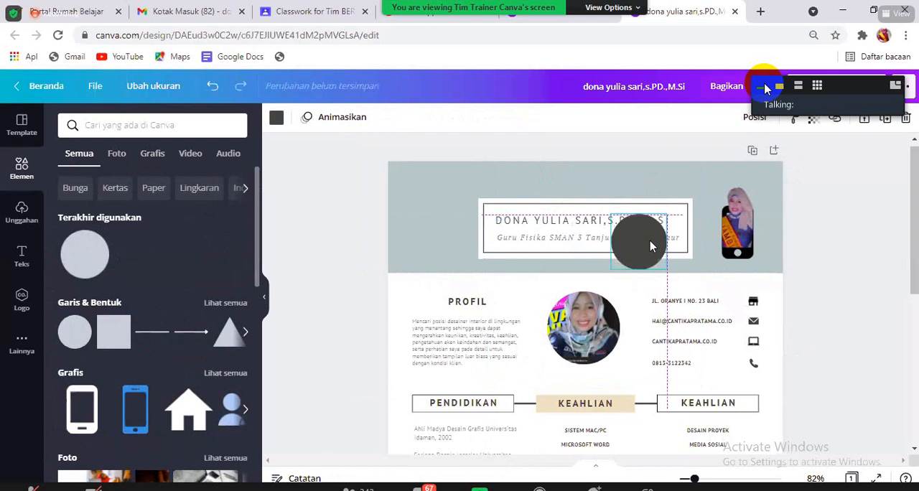
- Widen the cropped portrait on both sides and centre it over the phone graphic, finishing with the dark circle selected
click(736, 233)
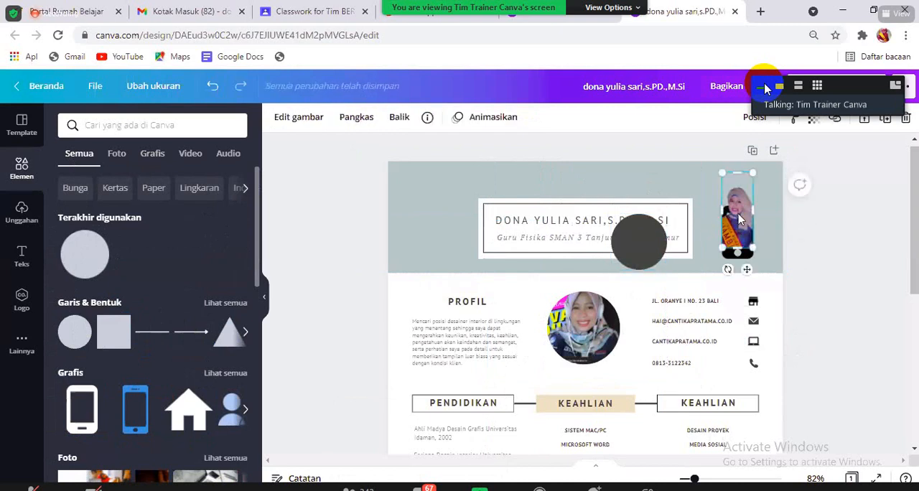
drag(722, 211, 708, 212)
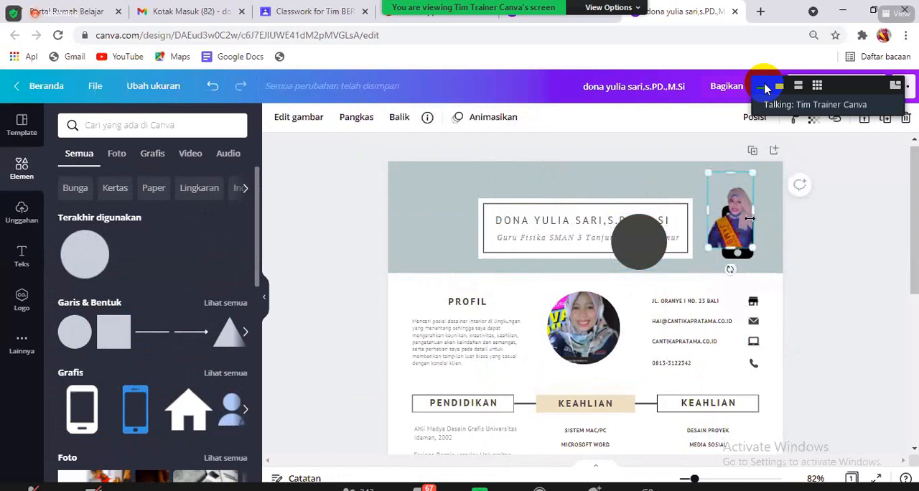
drag(771, 212, 772, 213)
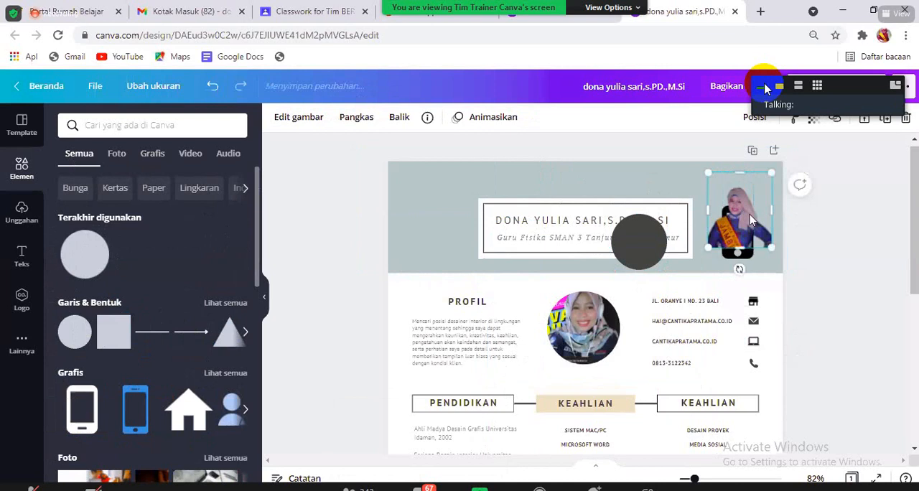
drag(714, 215, 737, 217)
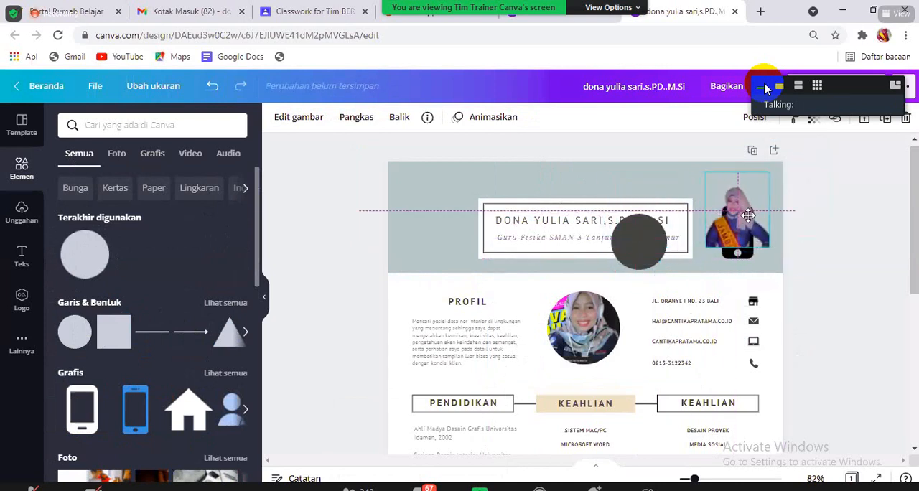
click(642, 250)
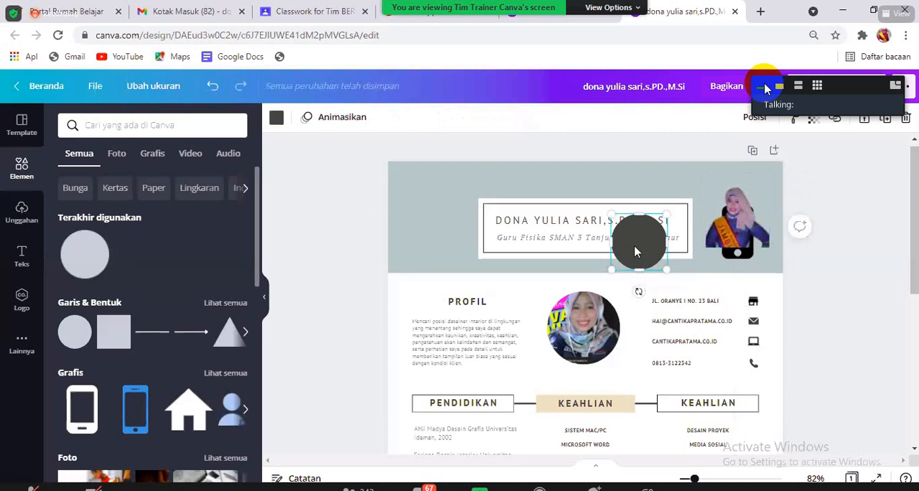
- Replace the dark circle with a square shape from the elements library and shrink it over the end of the name box
click(121, 326)
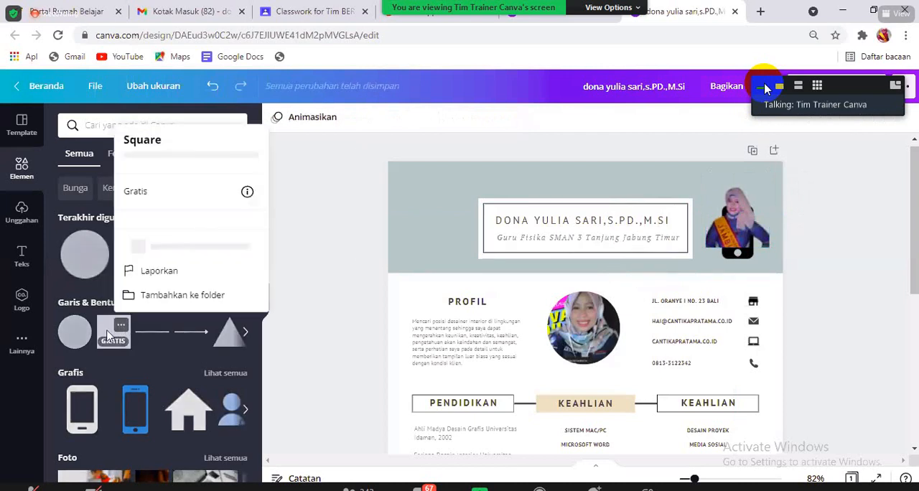
click(105, 336)
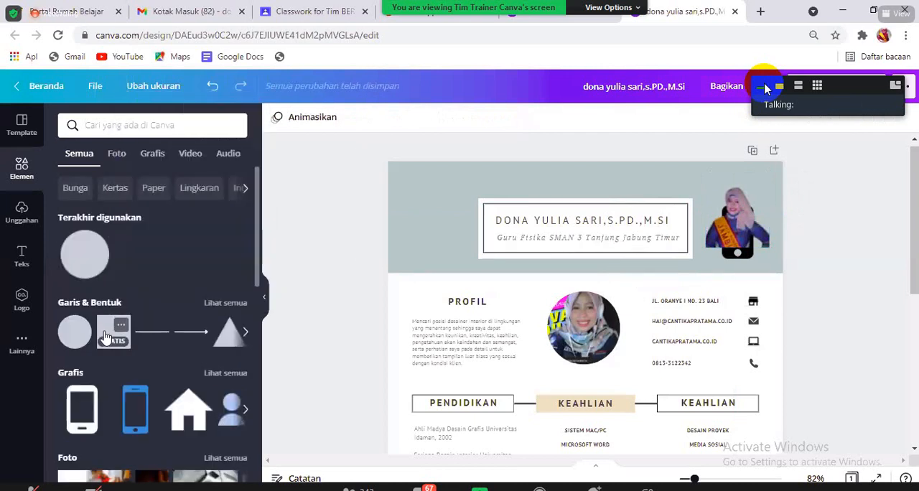
click(104, 336)
drag(553, 371, 567, 252)
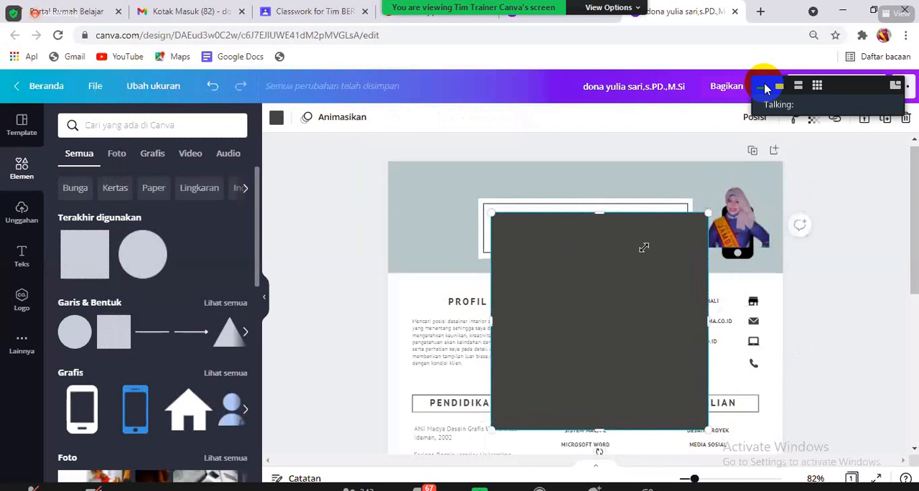
mouse_move(644, 248)
mouse_down()
mouse_move(521, 384)
mouse_move(634, 217)
mouse_move(649, 232)
mouse_up()
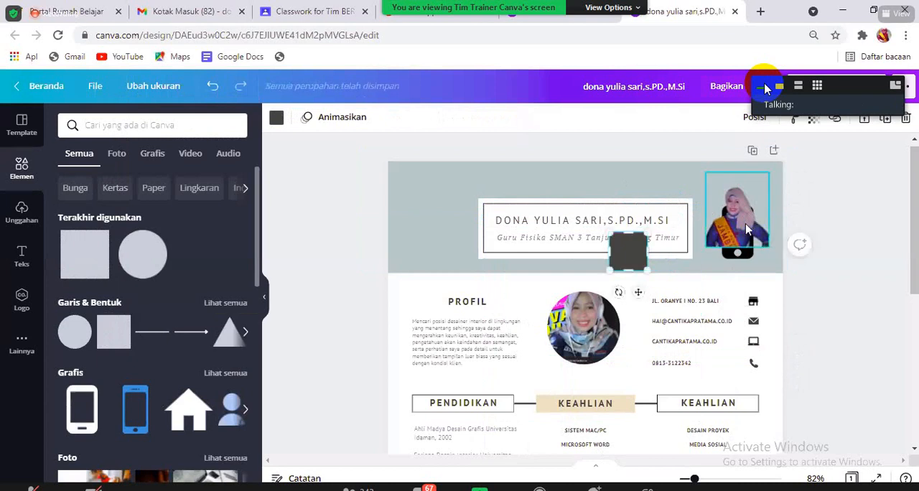
- Move the portrait off the phone graphic, delete the phone and put the slightly enlarged dark square in its place
drag(746, 230, 644, 250)
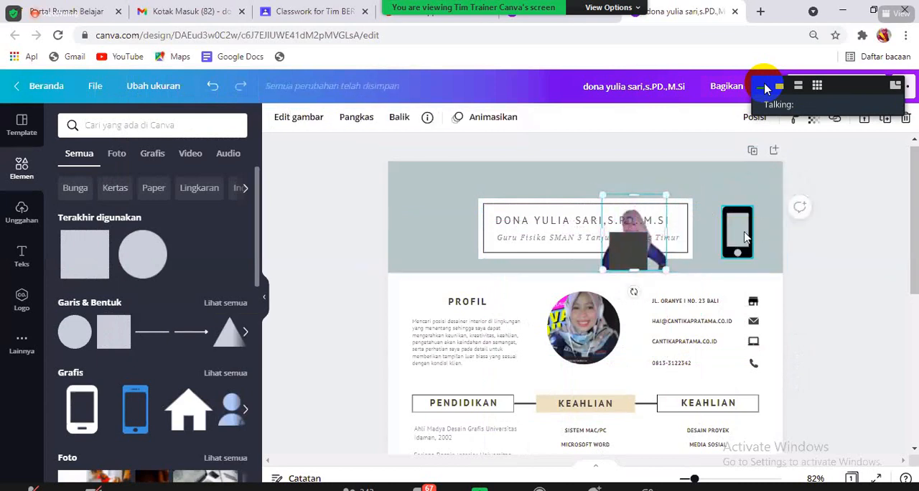
key(Delete)
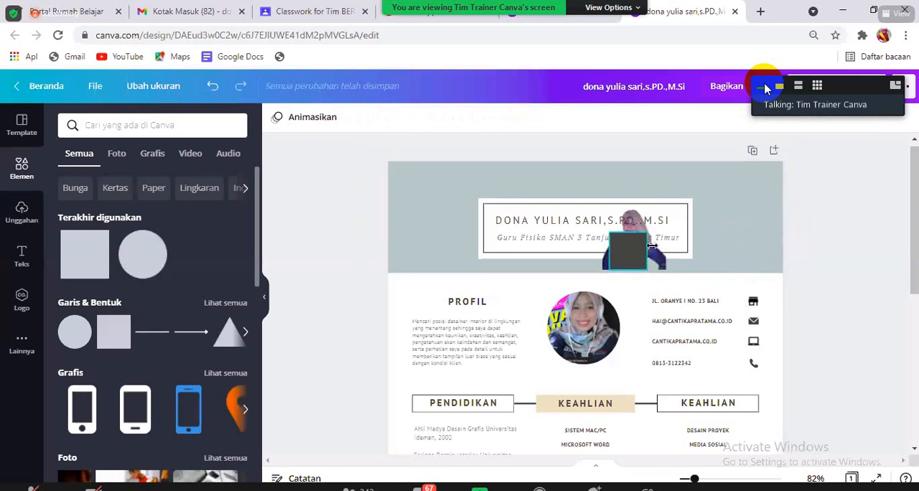
drag(652, 246, 766, 214)
mouse_move(724, 237)
mouse_down()
mouse_move(755, 236)
mouse_move(729, 235)
mouse_up()
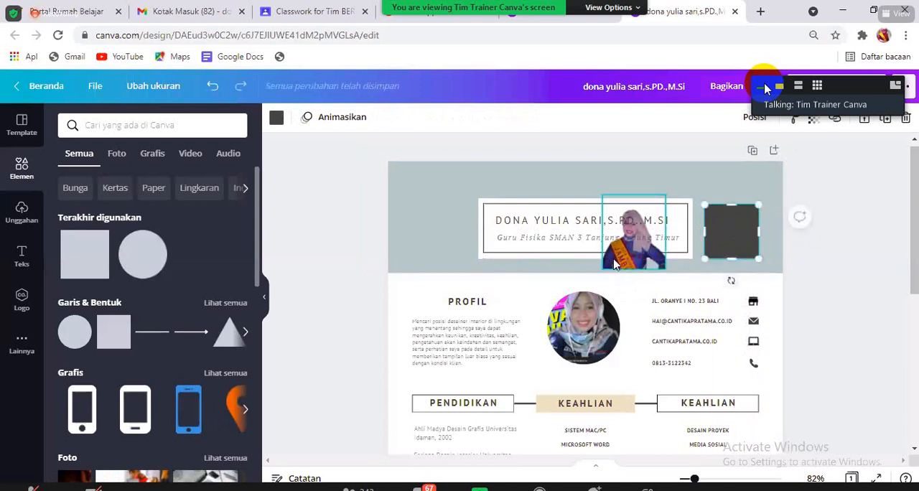
- Place the portrait over the dark square, enlarge it and bring it forward in front of the square
drag(609, 255, 709, 244)
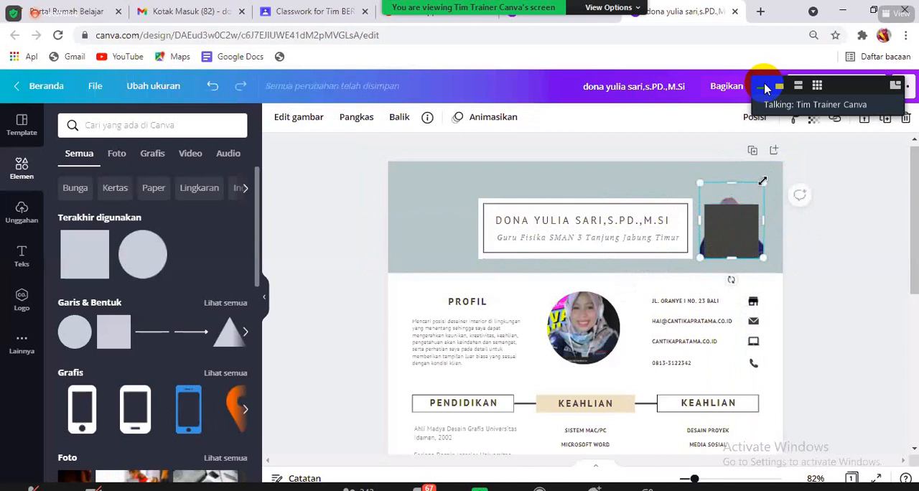
drag(814, 169, 783, 165)
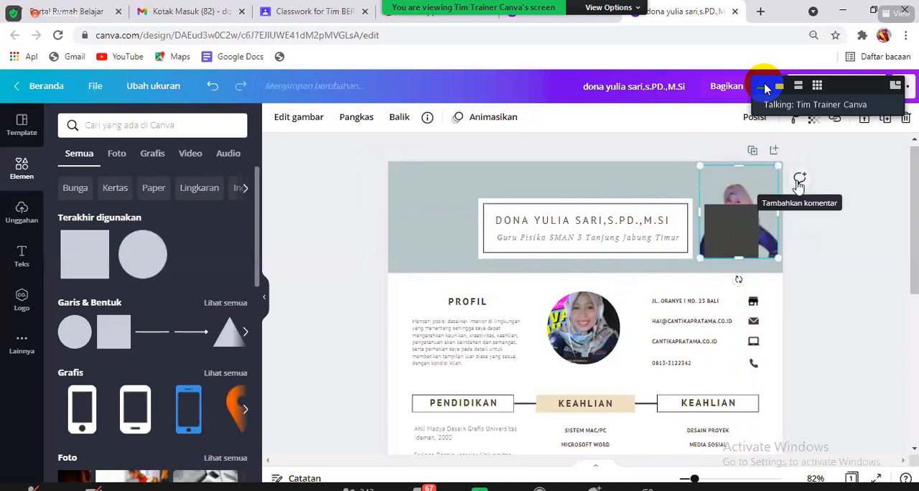
click(759, 120)
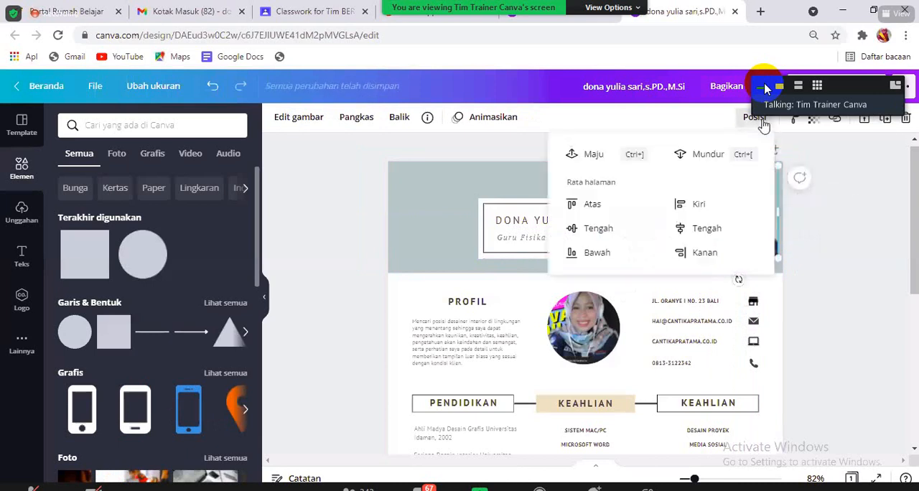
click(583, 154)
click(852, 217)
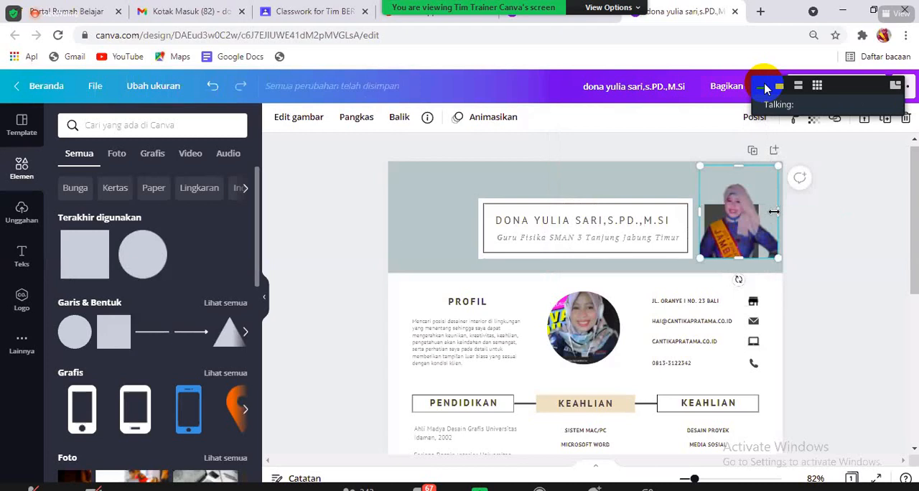
- Crop both sides of the portrait to the square's width and enlarge it so the head rises above the square
drag(776, 211, 709, 213)
click(780, 230)
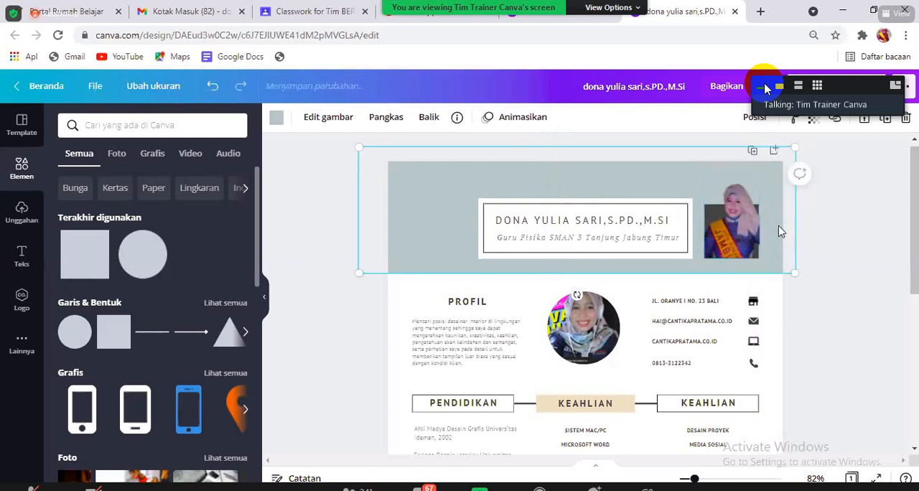
click(746, 205)
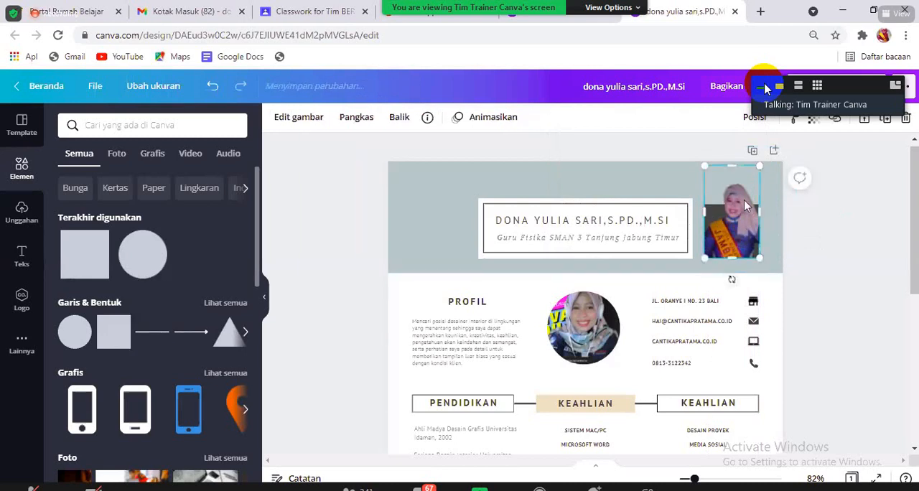
drag(703, 168, 698, 156)
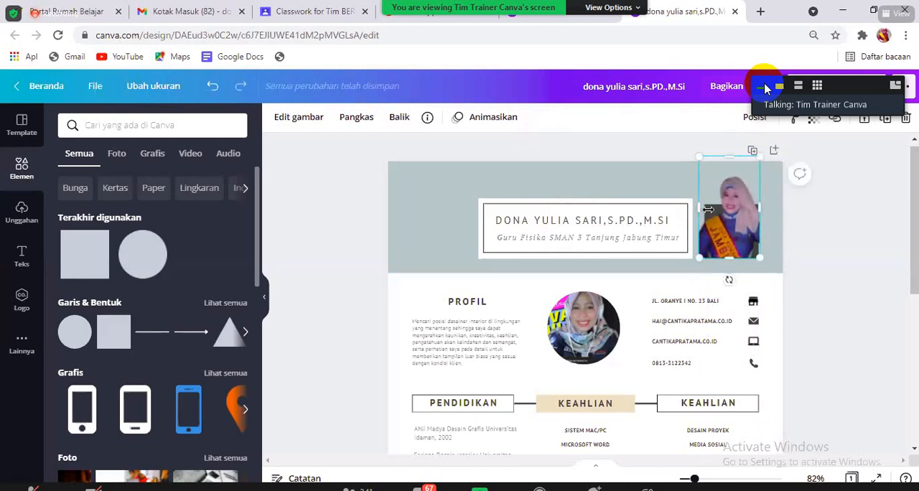
drag(708, 208, 714, 208)
click(774, 232)
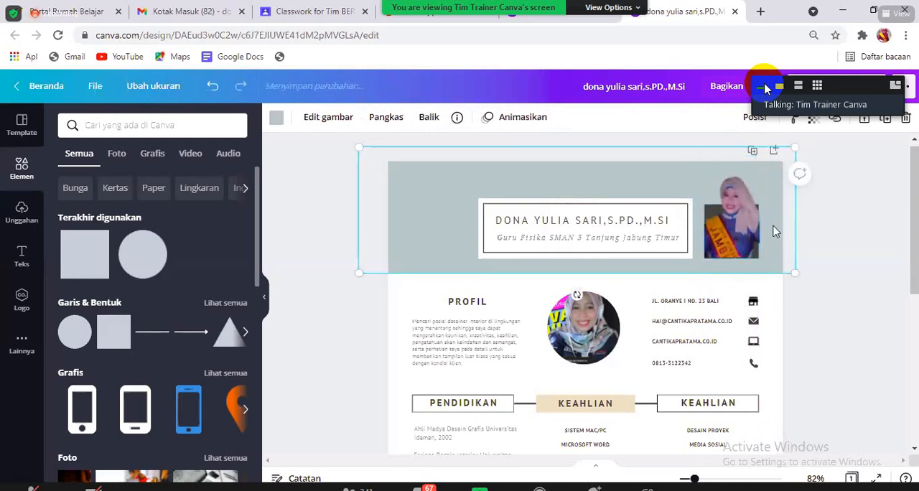
click(752, 232)
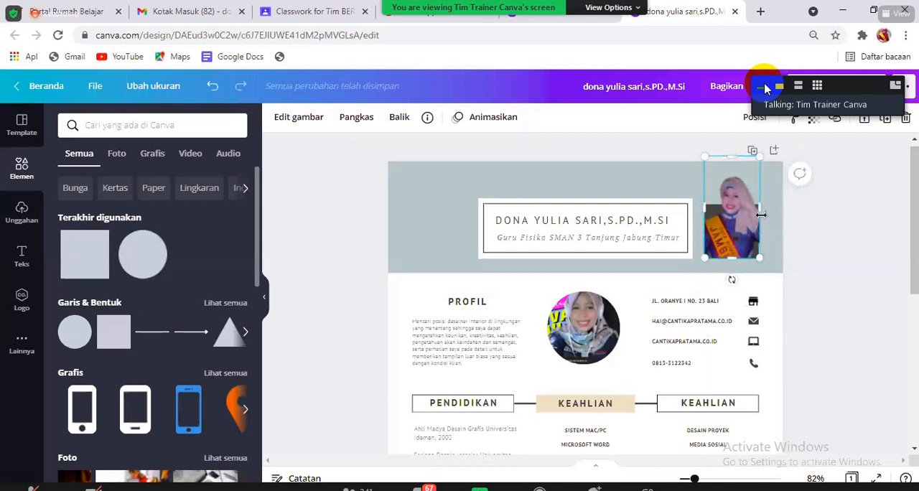
drag(758, 206, 757, 207)
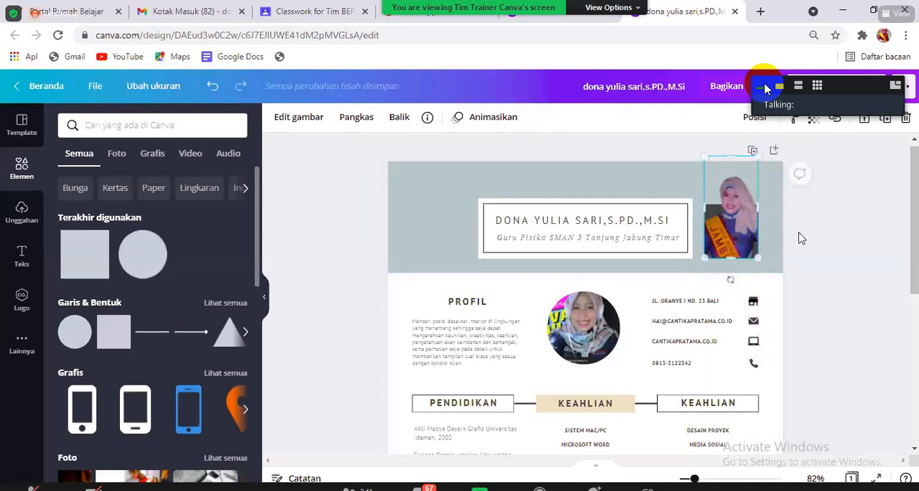
click(599, 331)
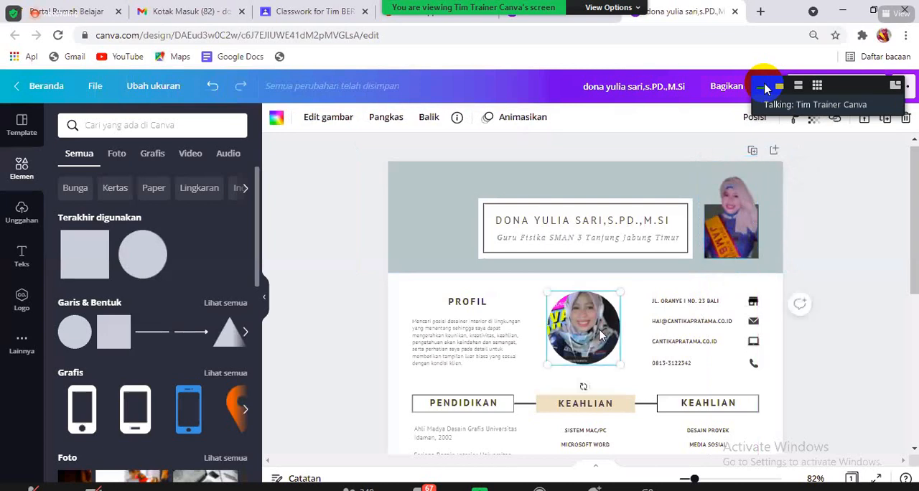
click(737, 212)
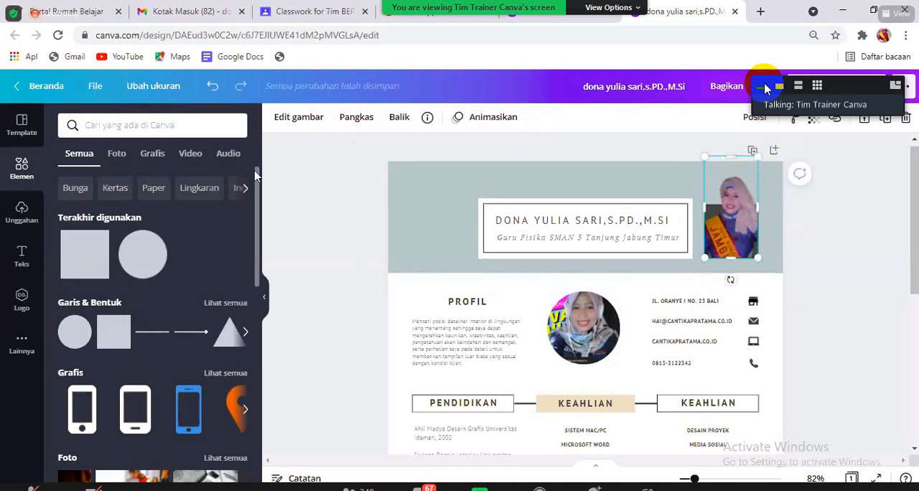
- Insert the uploaded black-background portrait and shrink it to fit the header area before the name box
click(18, 225)
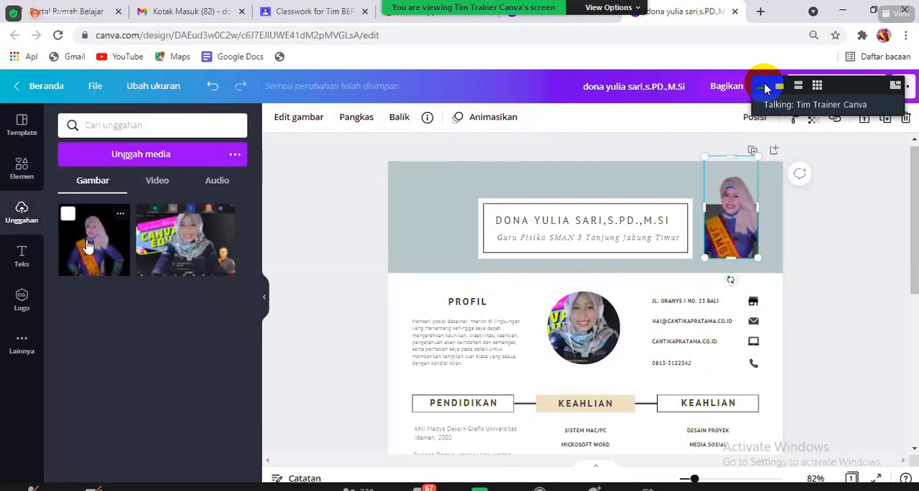
click(89, 246)
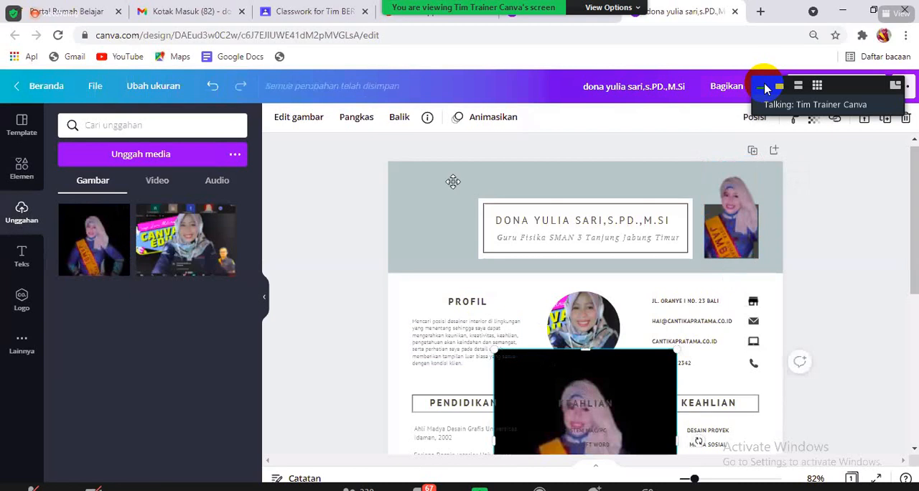
drag(583, 382, 461, 189)
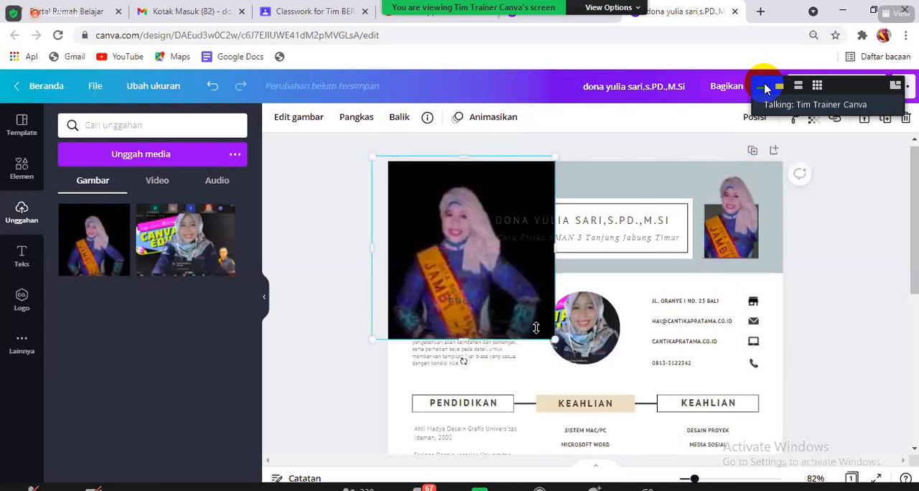
drag(536, 328, 475, 258)
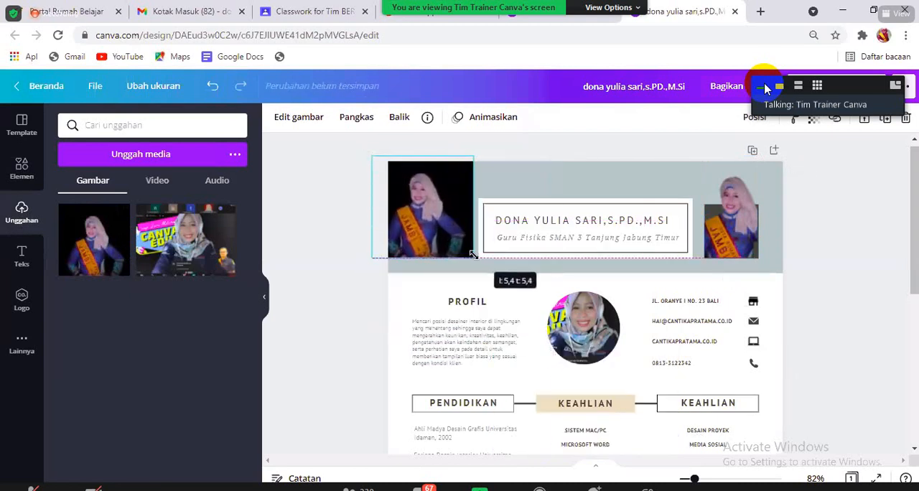
- Remove the new portrait's background with the background remover and shift it slightly towards the name box
click(287, 119)
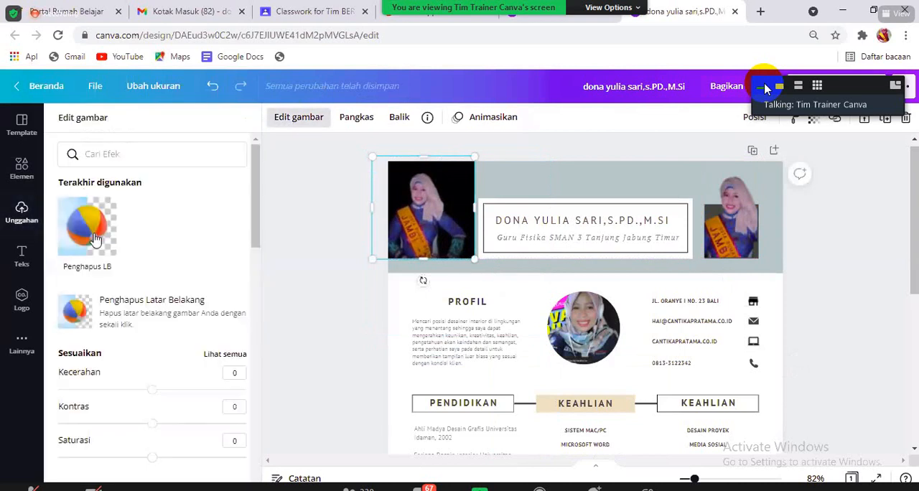
click(95, 239)
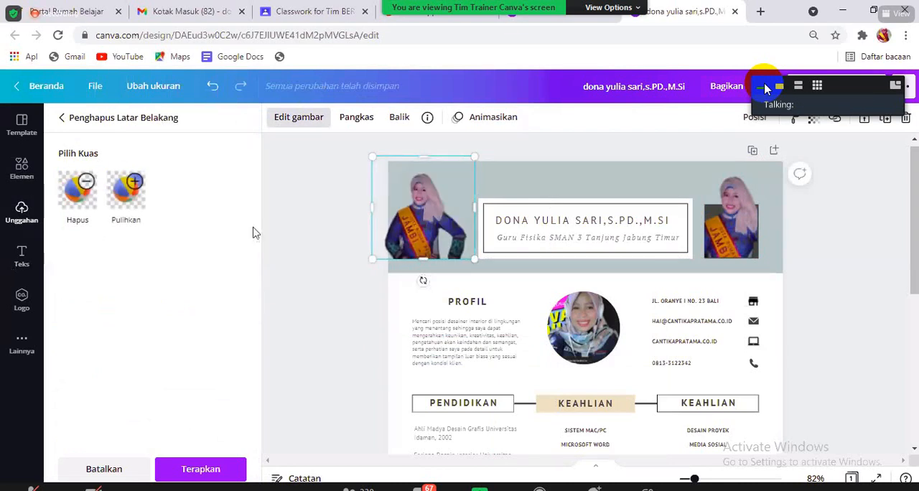
drag(434, 228, 443, 229)
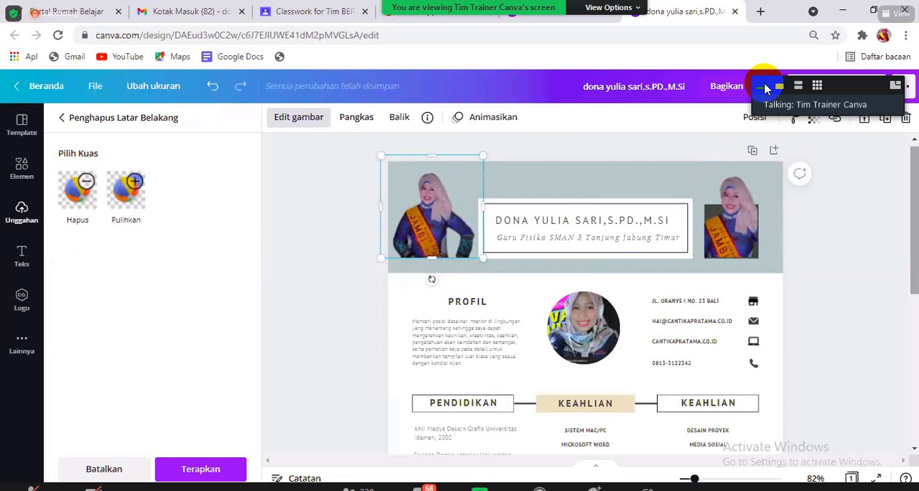
- Delete the beige Keahlian heading and its skill list from the middle column
scroll(422, 251, down, 2)
click(461, 217)
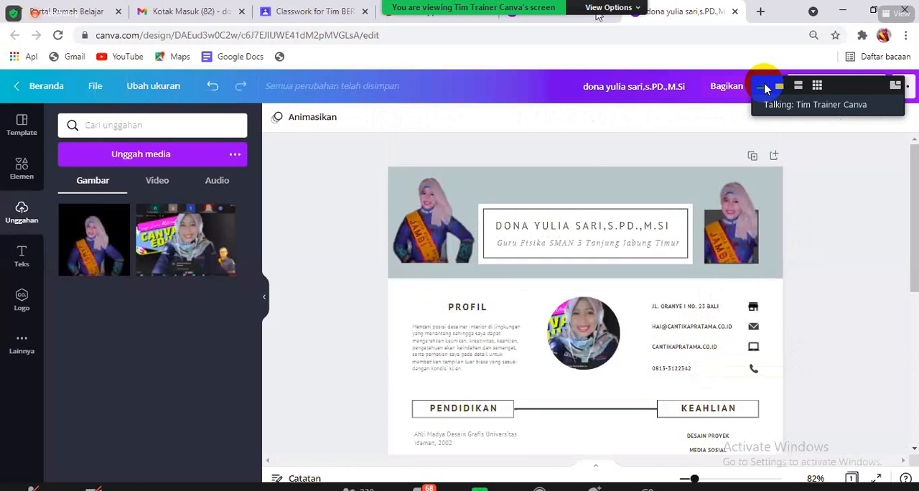
- Recolour the grey-blue header background with magenta from the standard colours
click(597, 182)
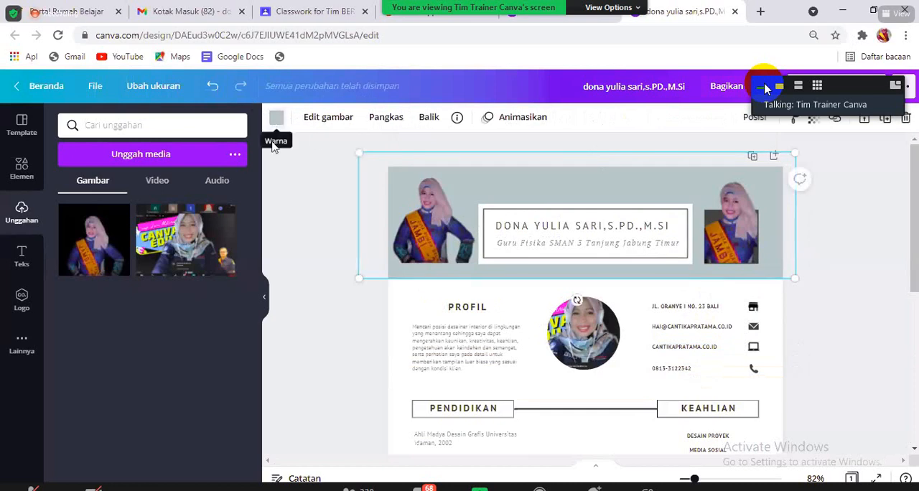
click(276, 117)
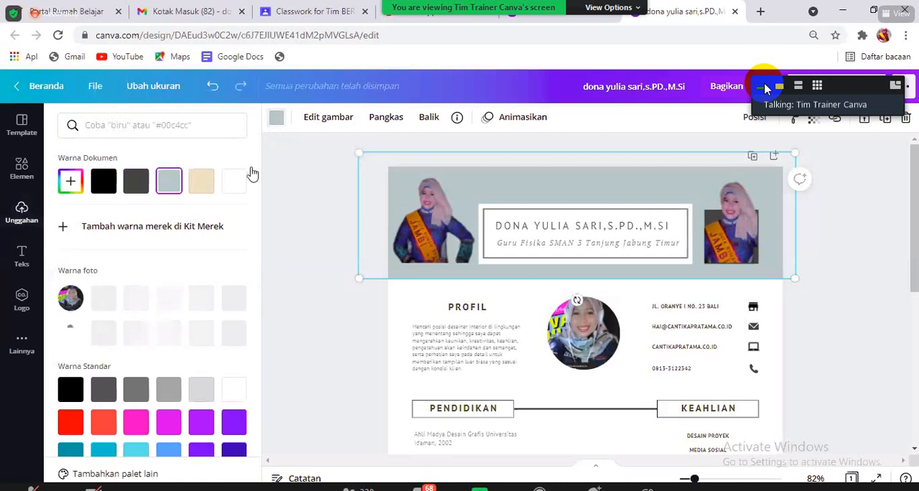
click(203, 300)
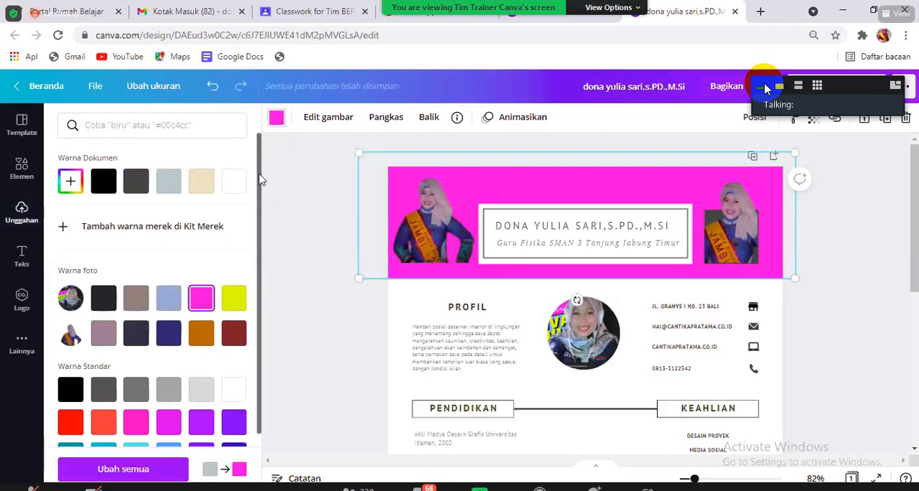
scroll(129, 341, down, 1)
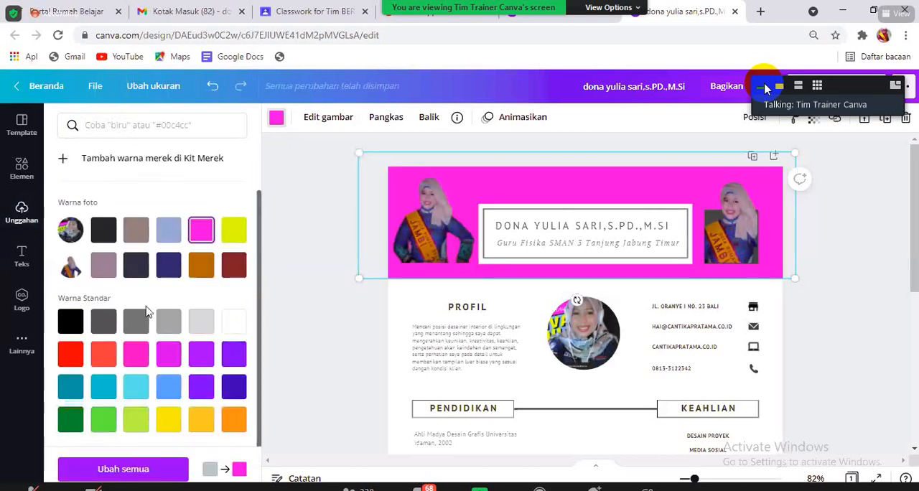
click(171, 355)
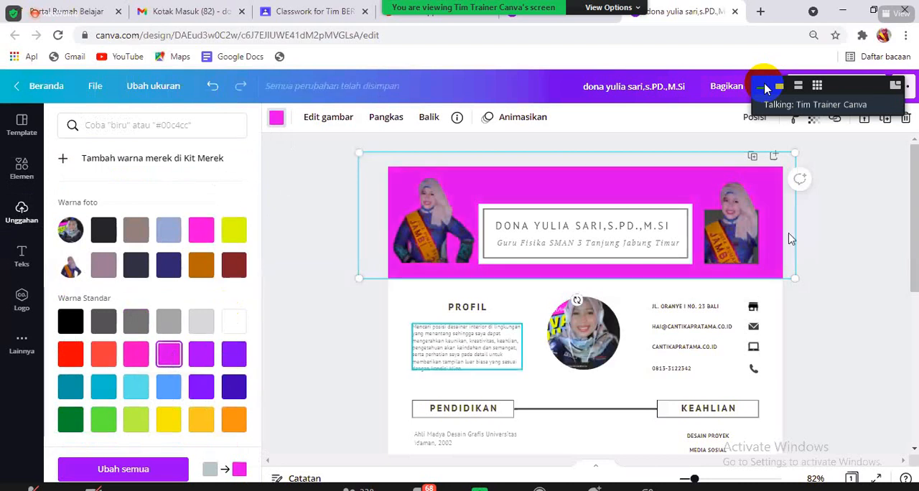
- Recolour the beige footer bar with the header's magenta and select the beige box behind the Pengalaman heading
drag(914, 234, 911, 431)
click(784, 401)
click(702, 376)
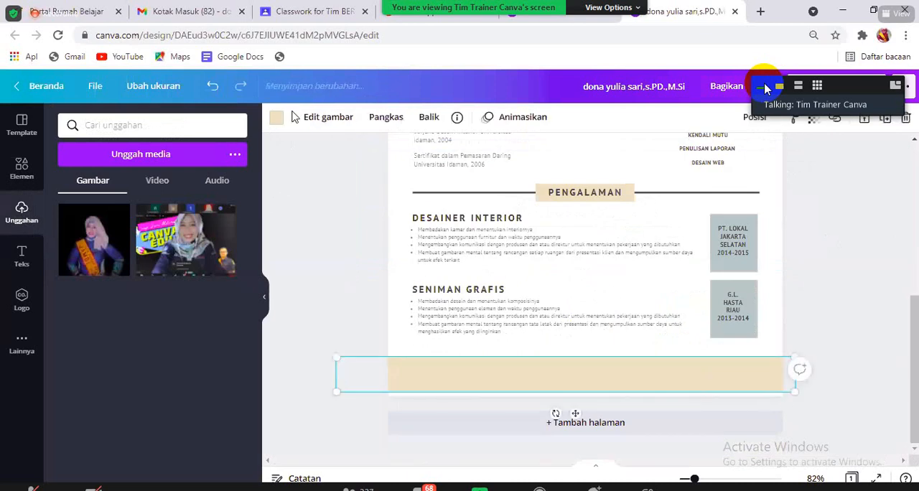
click(273, 123)
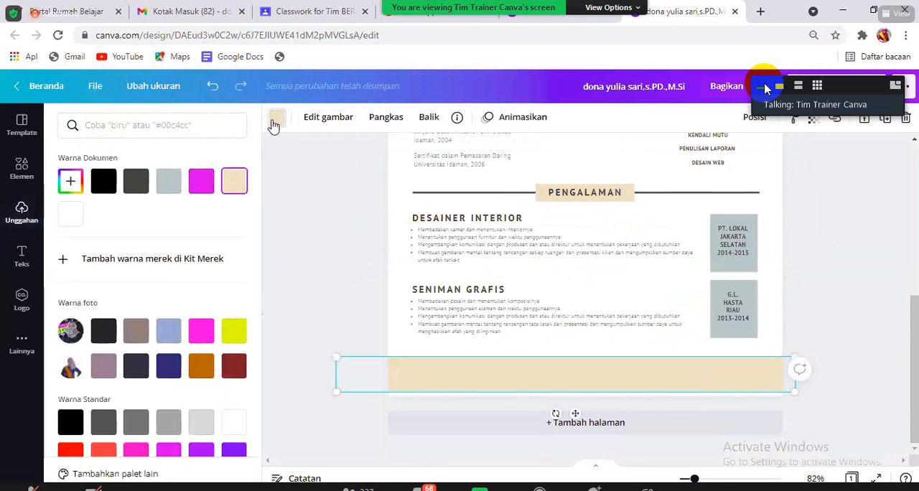
click(201, 181)
click(545, 198)
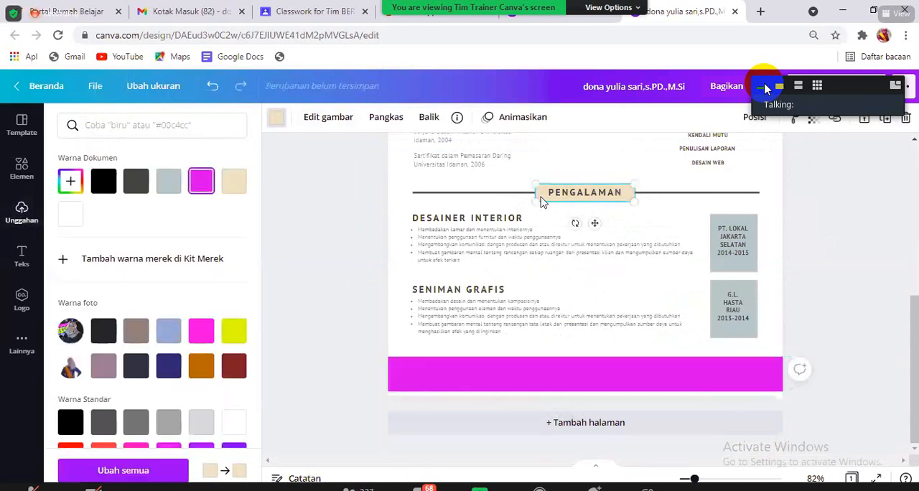
- Recolour the beige box behind the Pengalaman heading with the header's magenta and deselect it
click(193, 180)
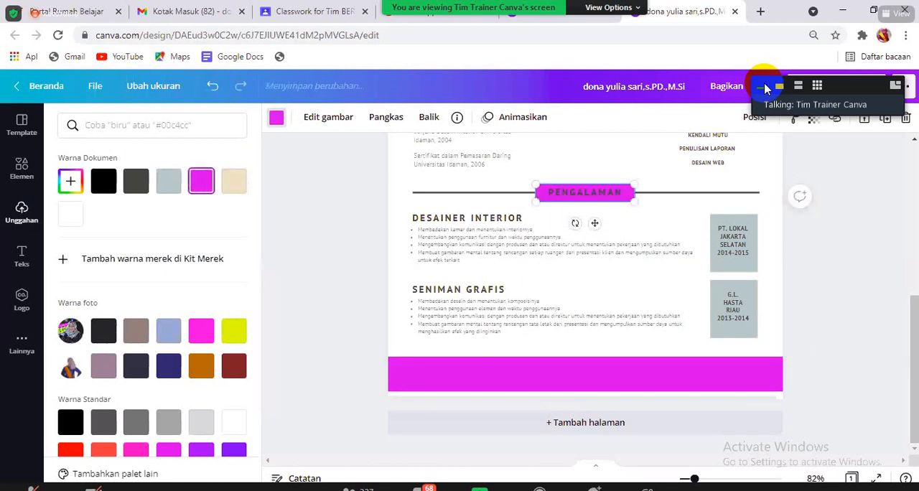
scroll(897, 175, up, 5)
scroll(897, 176, down, 5)
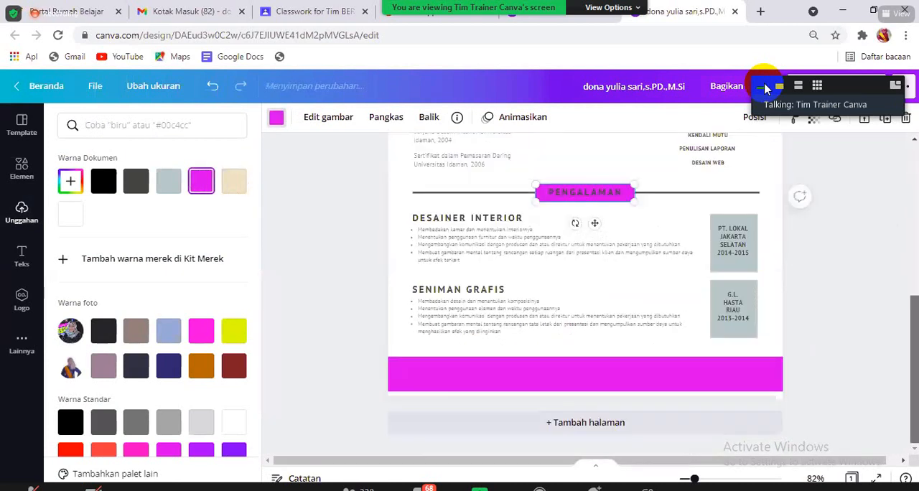
scroll(897, 175, up, 5)
click(897, 175)
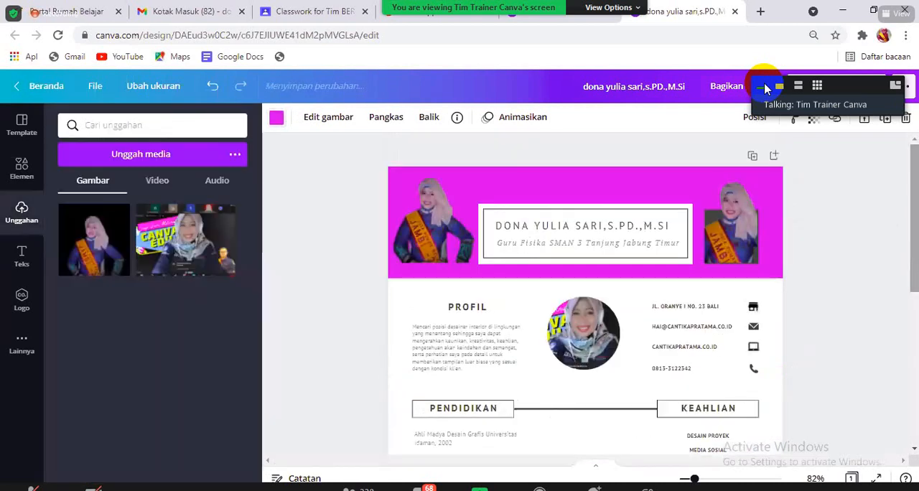
- Select the resume page and apply the free magenta-to-turquoise background from the full Gradien background collection
click(411, 309)
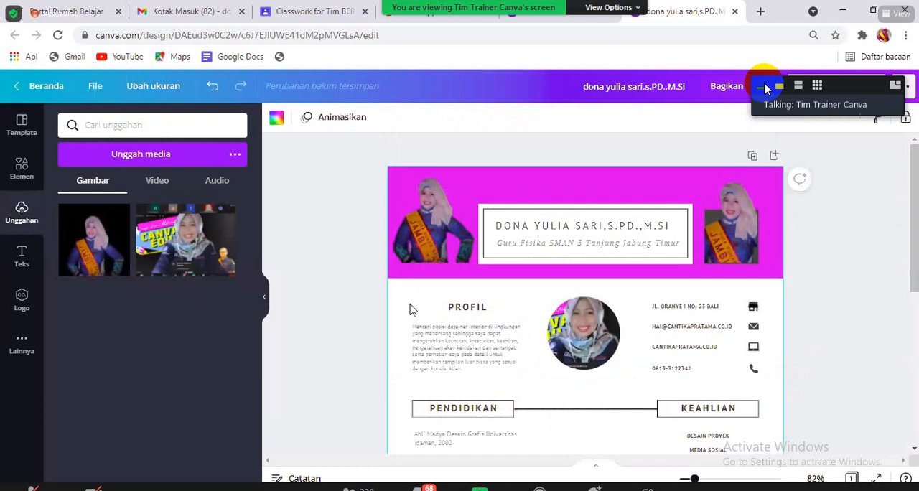
click(22, 342)
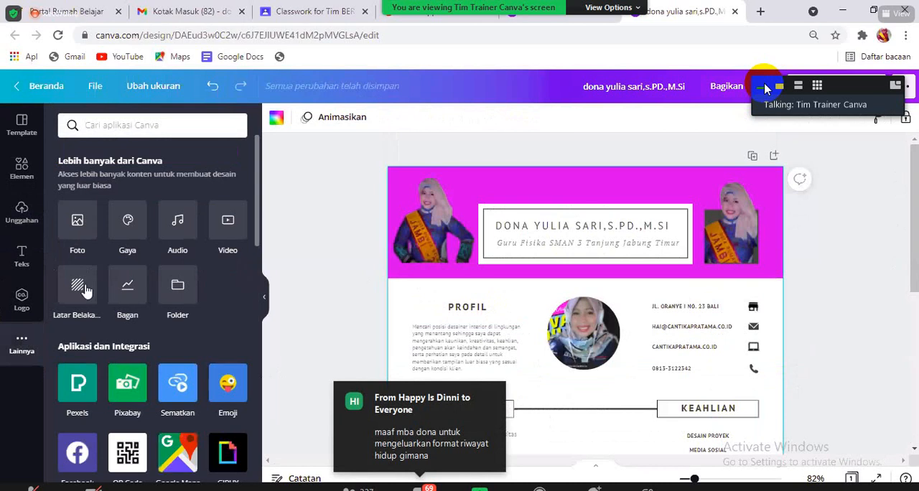
click(85, 289)
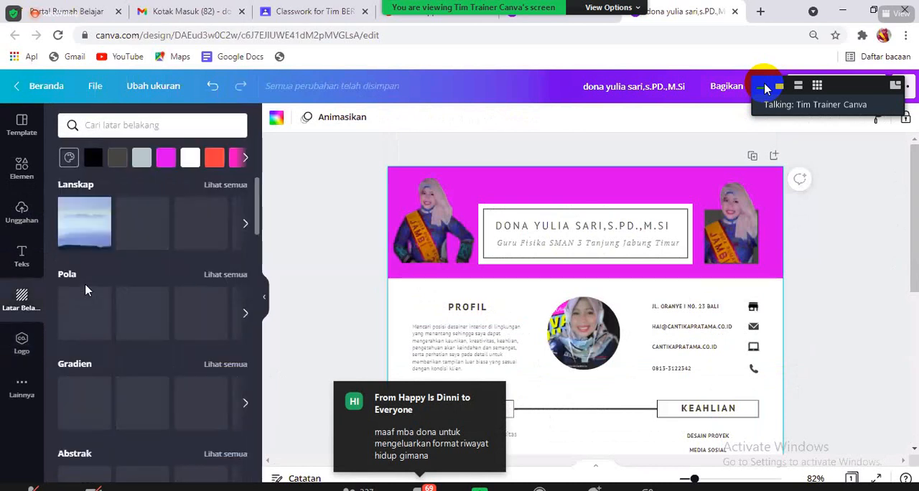
drag(260, 185, 263, 339)
scroll(249, 263, up, 1)
scroll(246, 206, up, 10)
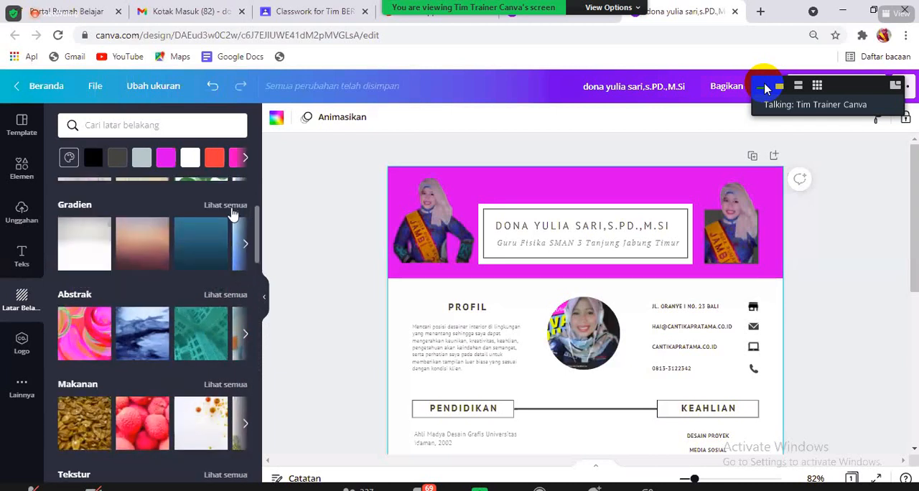
click(224, 206)
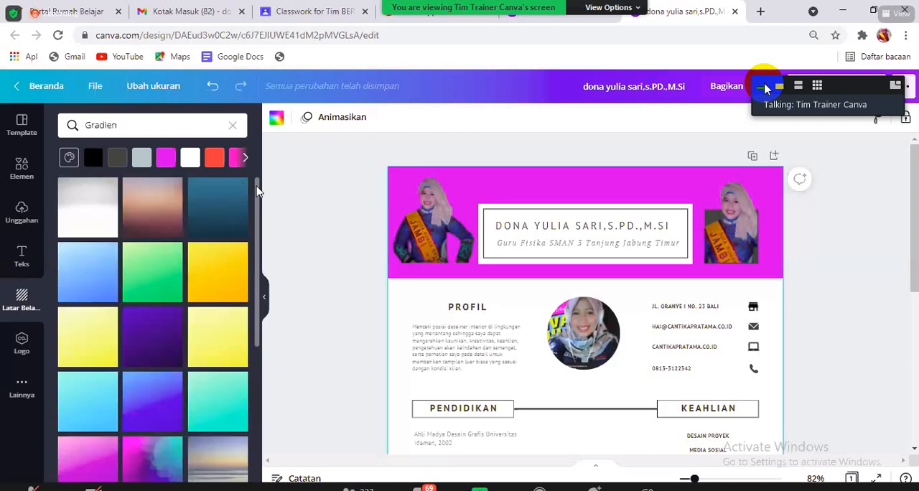
scroll(257, 194, down, 2)
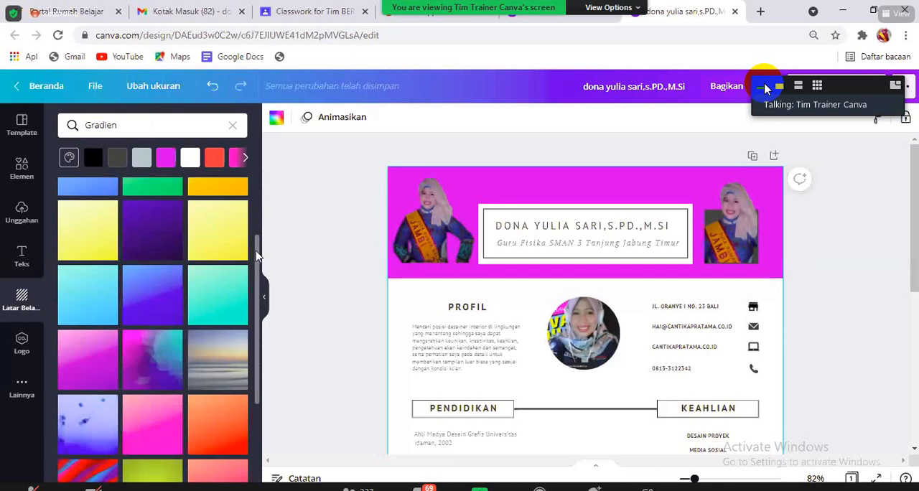
click(139, 345)
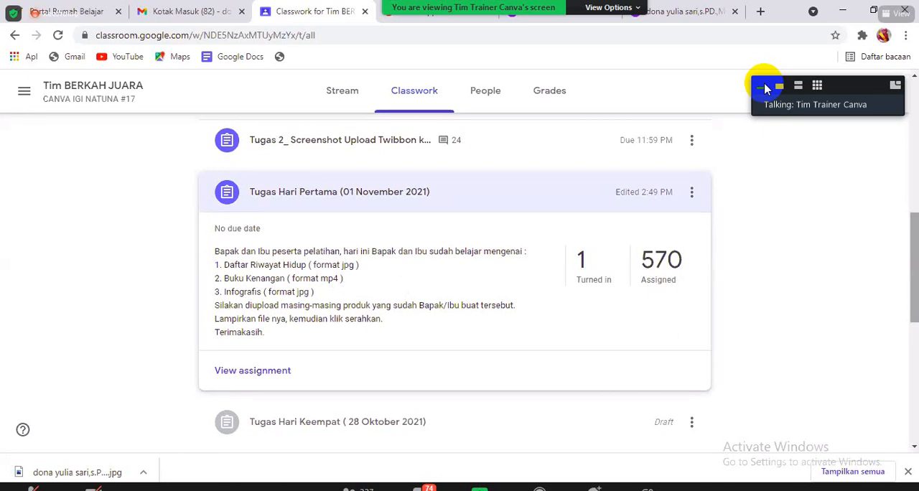
- In Google Classroom, open the turned-in submissions of the assignment Tugas Hari Pertama (01 November 2021)
click(589, 261)
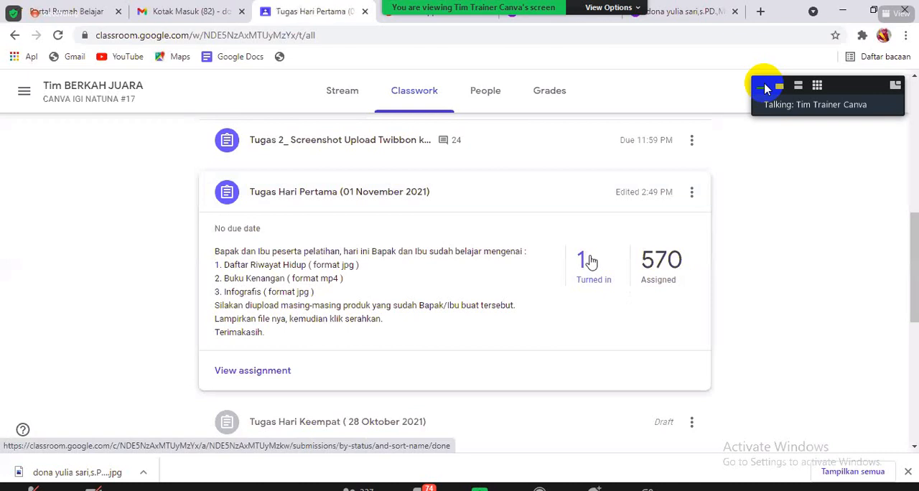
- Switch to the Canva resume, dismiss the saved-design dialog, and review the sharing and publishing options before closing them
click(700, 7)
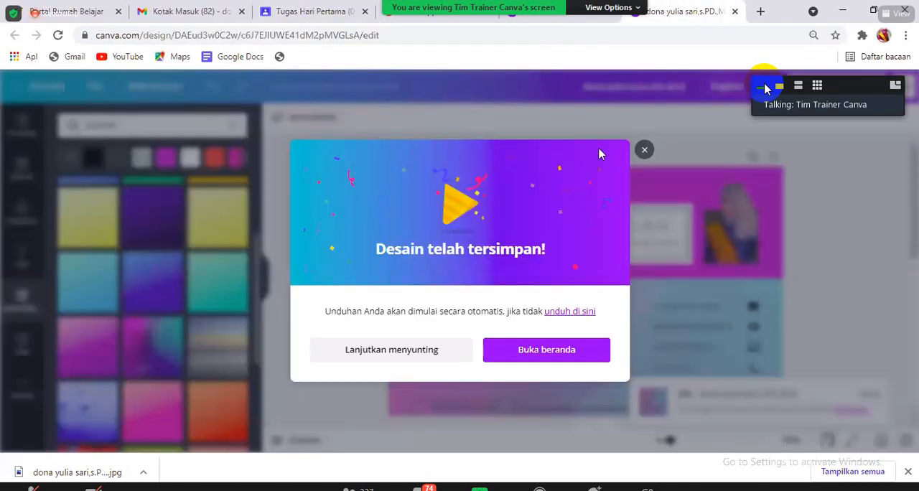
click(644, 150)
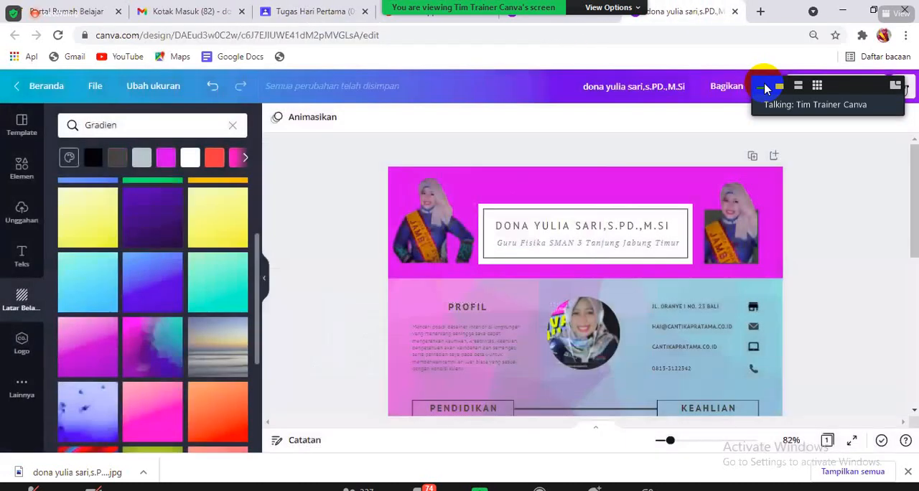
click(905, 88)
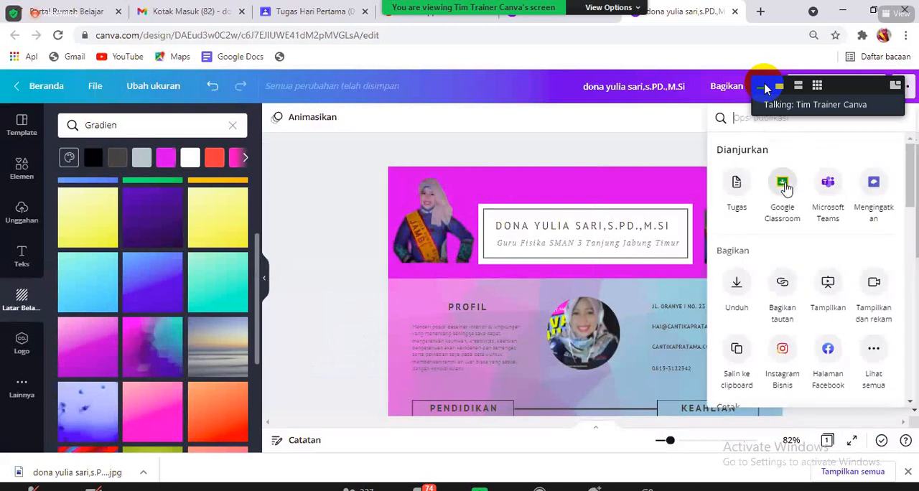
click(635, 151)
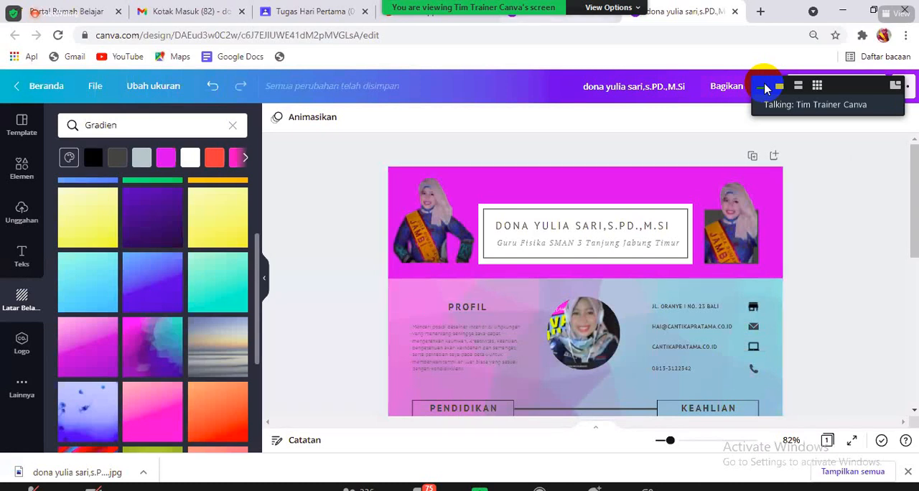
- Switch to the Google Classroom student work for Tugas Hari Pertama and open the turned-in screenshot file
click(325, 7)
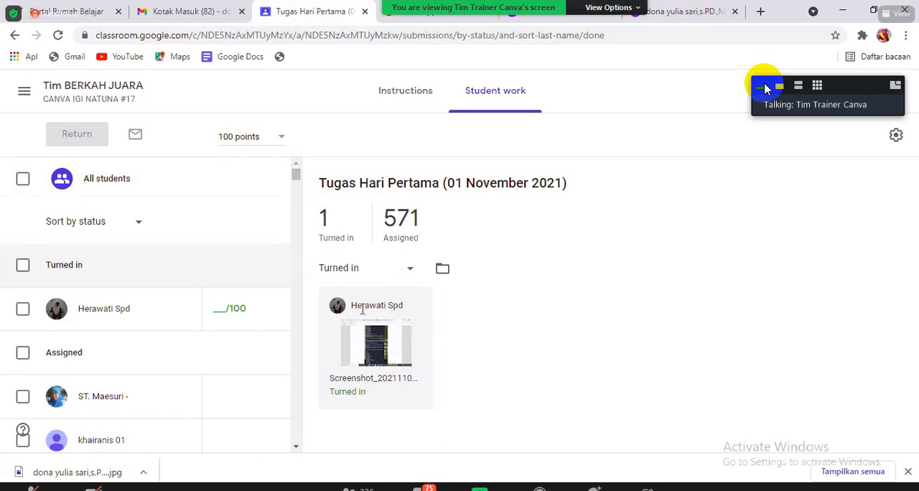
click(368, 354)
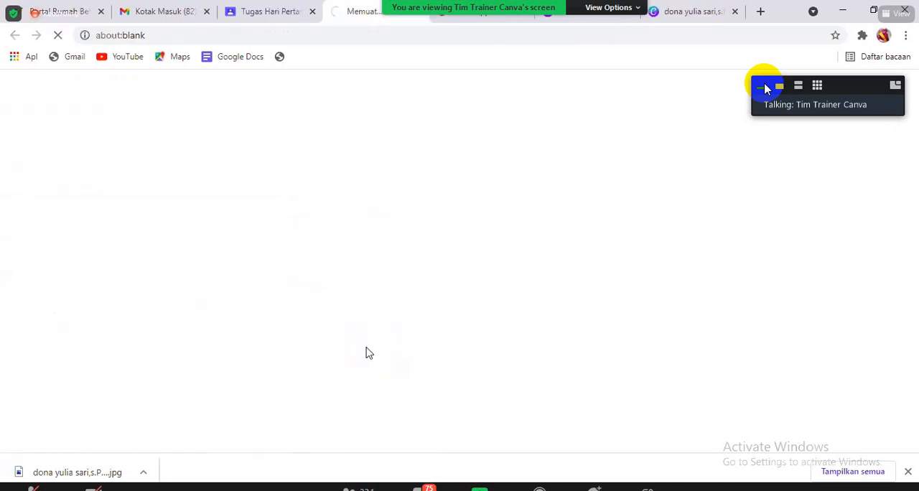
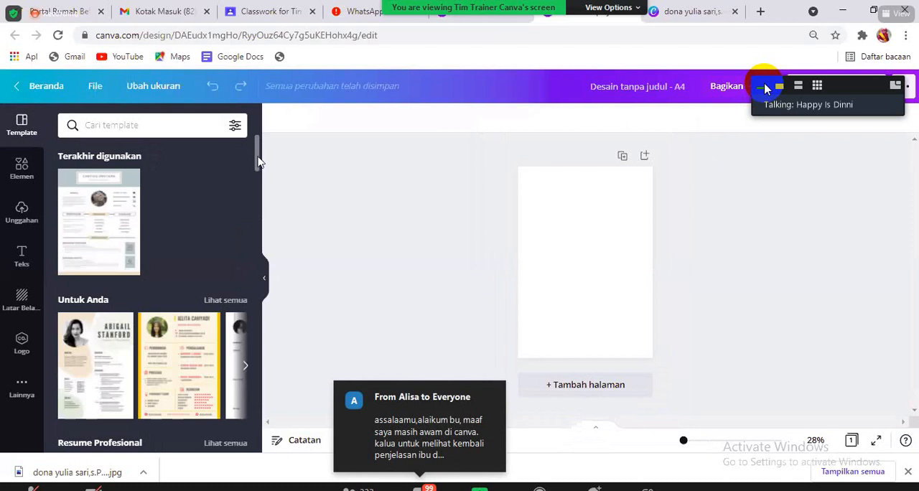
mouse_move(259, 159)
mouse_down()
mouse_move(259, 169)
mouse_move(258, 154)
mouse_up()
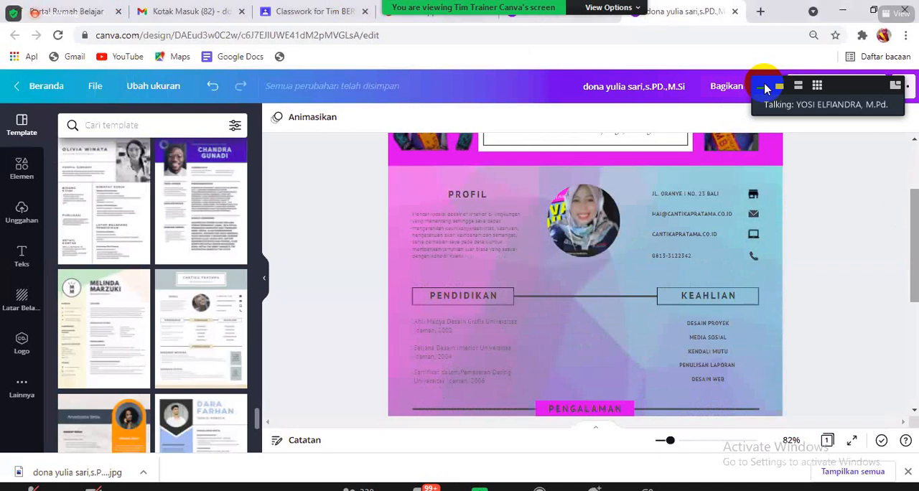
- Add a body text box reading Kelemahan and place it above the line between the PENDIDIKAN and KEAHLIAN headings
drag(914, 223, 914, 179)
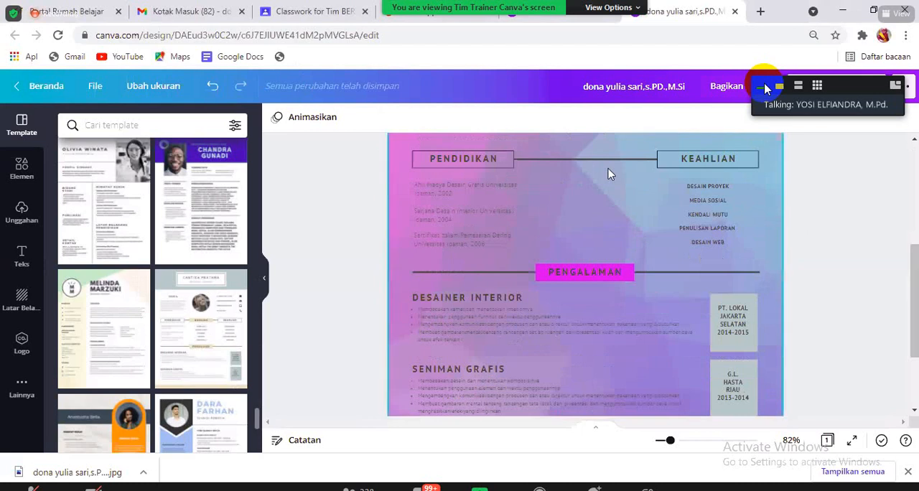
click(21, 257)
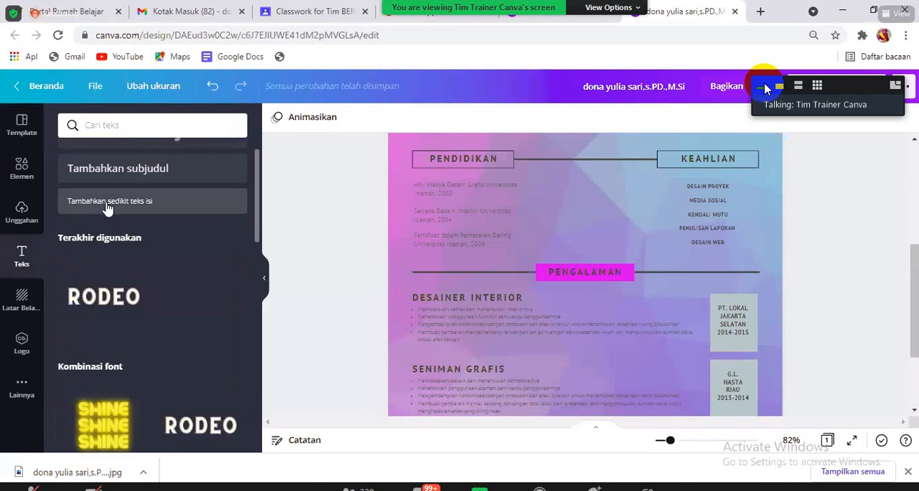
click(108, 205)
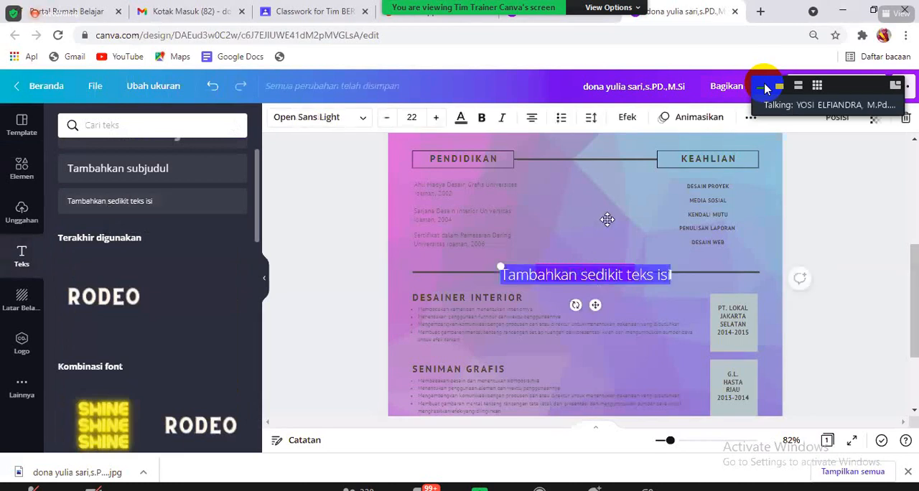
drag(596, 304, 609, 220)
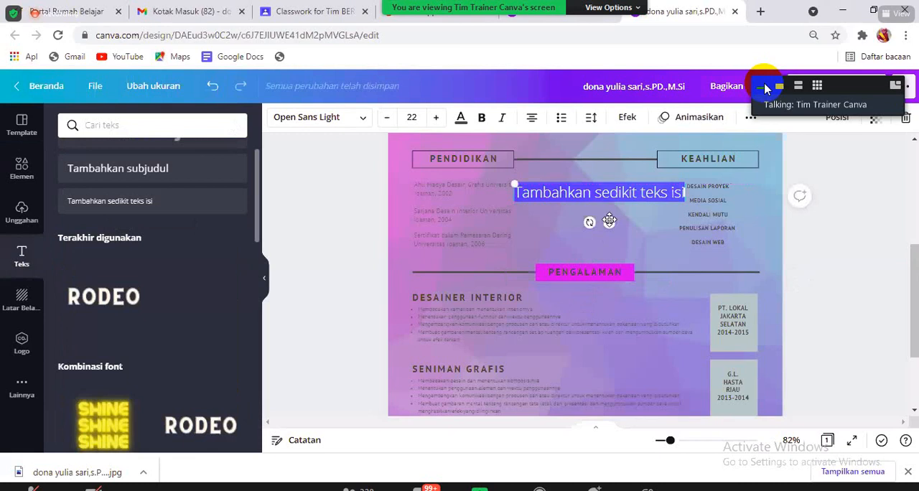
text(Kele)
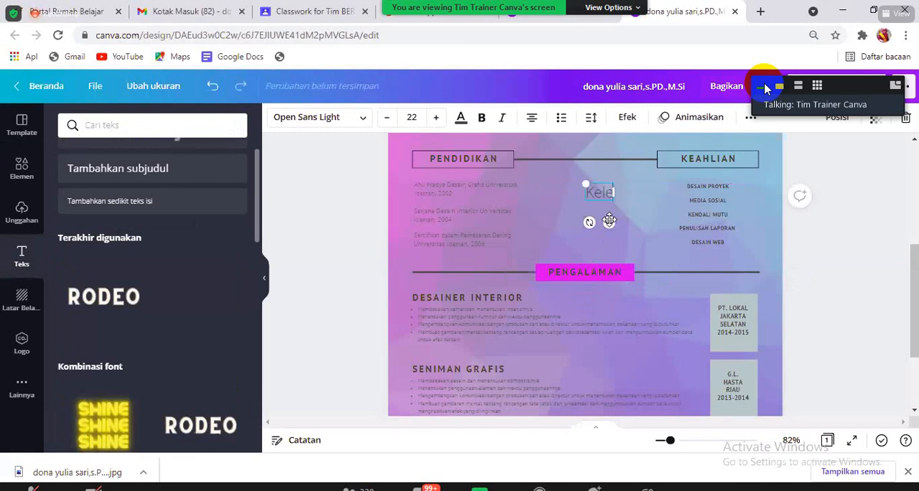
text(mahan)
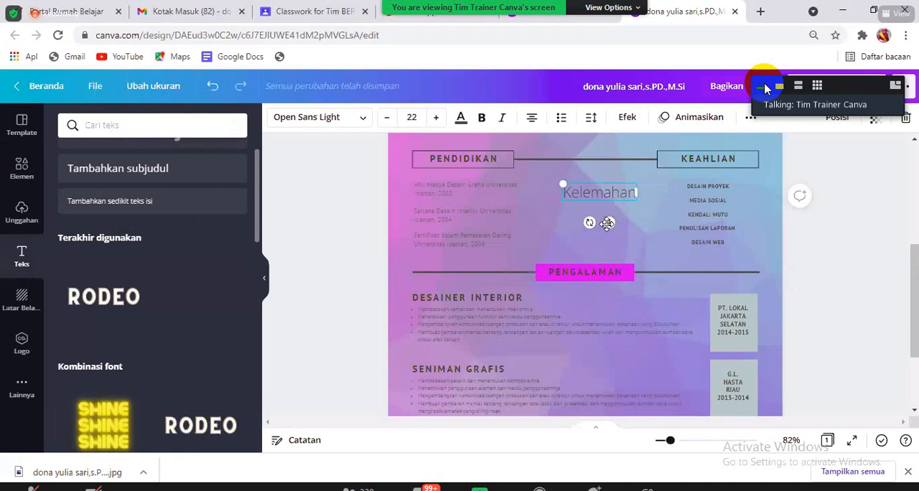
drag(604, 194, 593, 179)
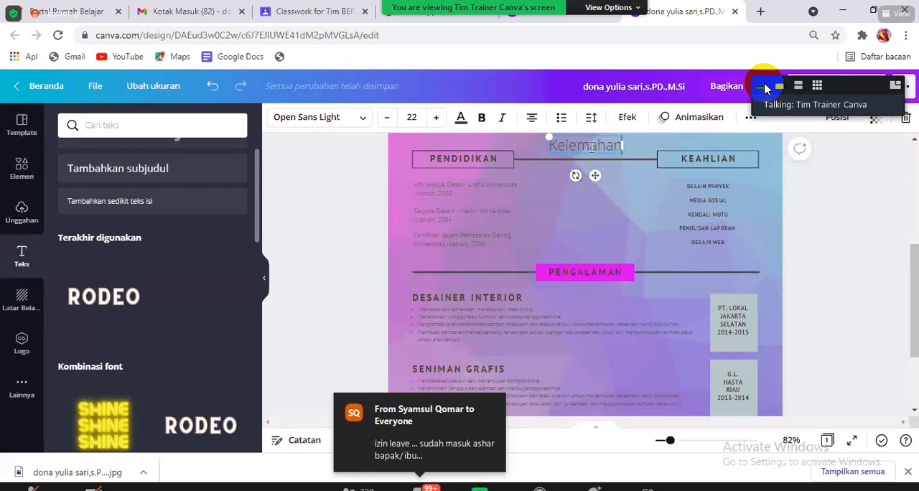
- Change the Kelemahan text to the Argent font, reduce it to size 19, and centre it above the connecting line
click(364, 121)
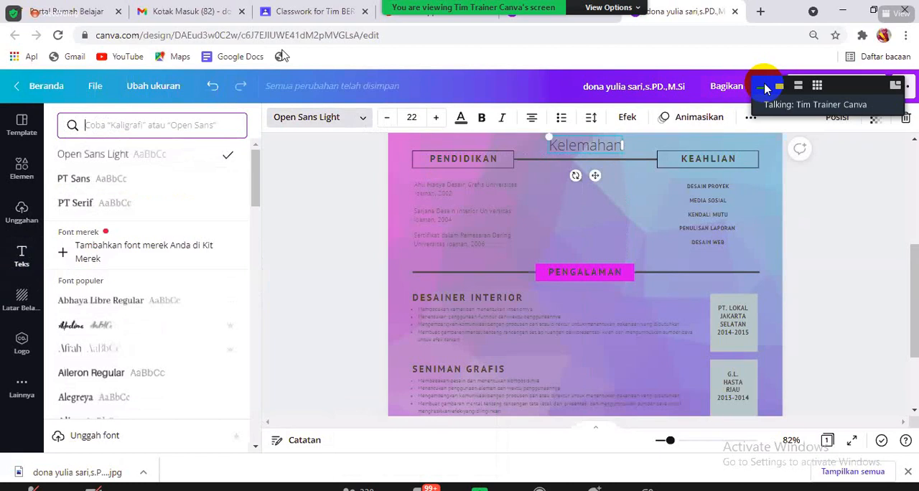
scroll(257, 160, down, 1)
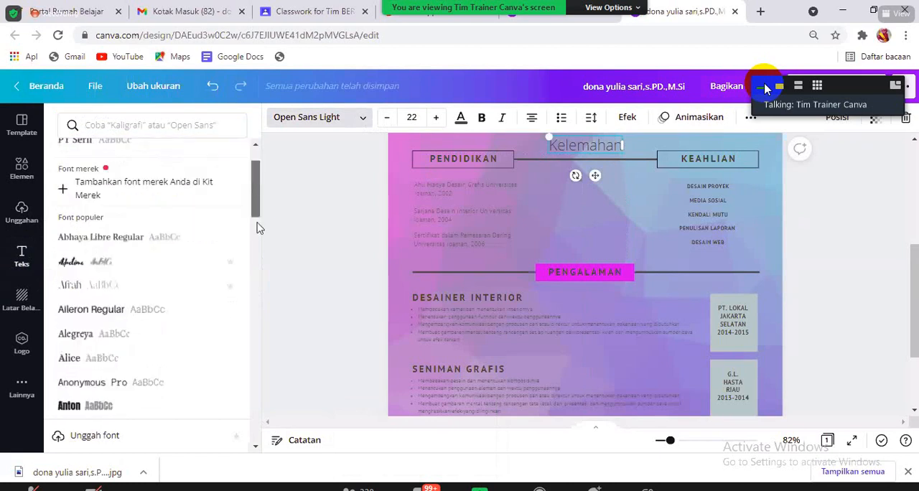
scroll(260, 228, down, 4)
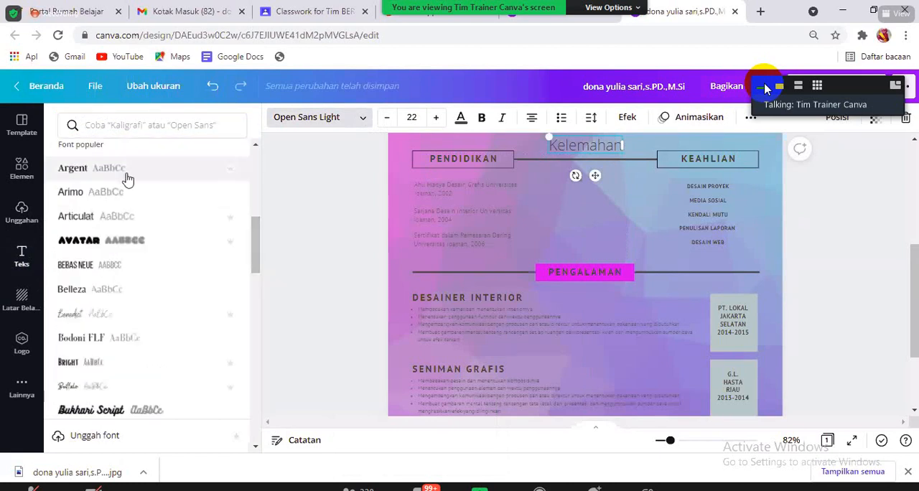
click(127, 180)
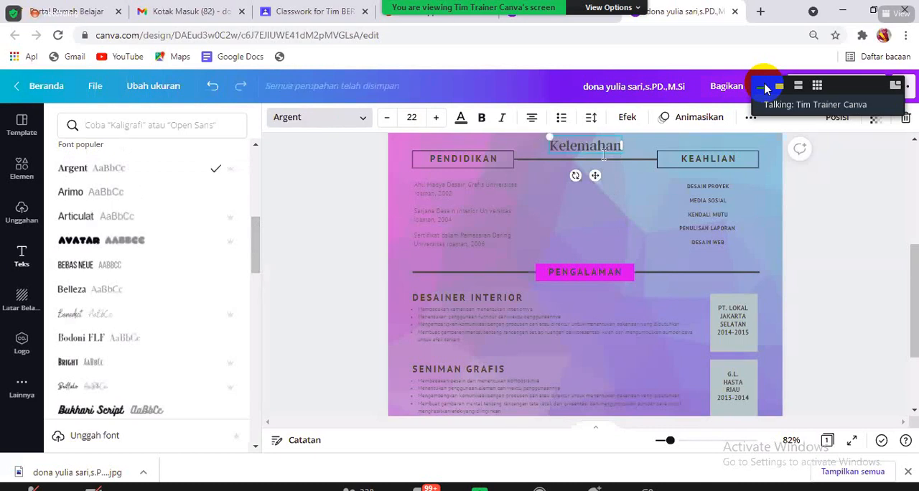
drag(550, 137, 560, 139)
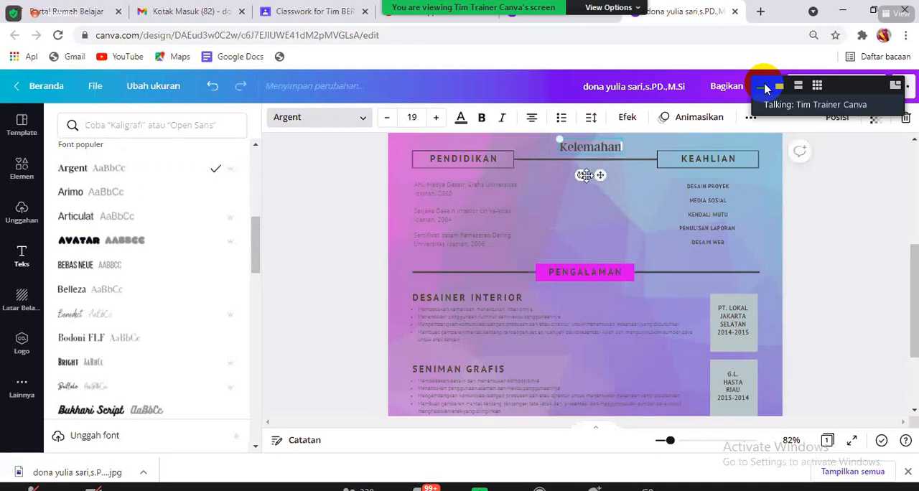
drag(600, 175, 590, 176)
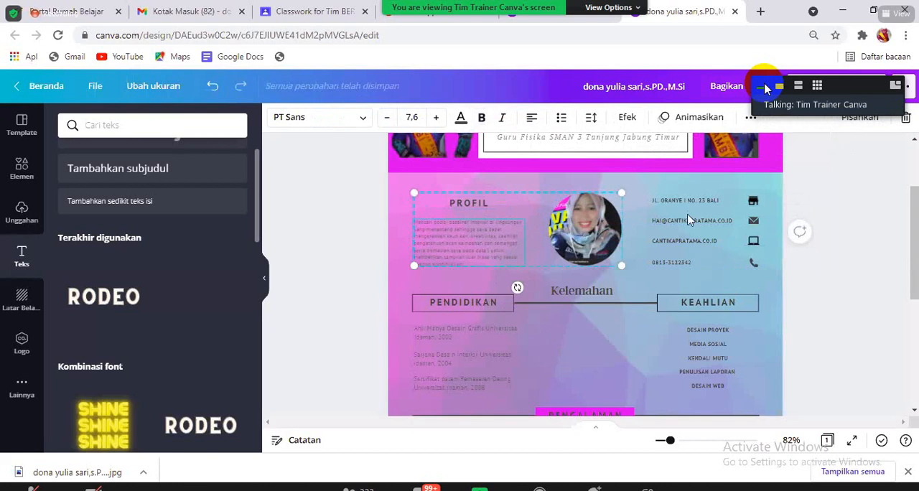
- Select the PROFIL paragraph, review the download settings for the JPG file type, and close them without downloading
click(517, 317)
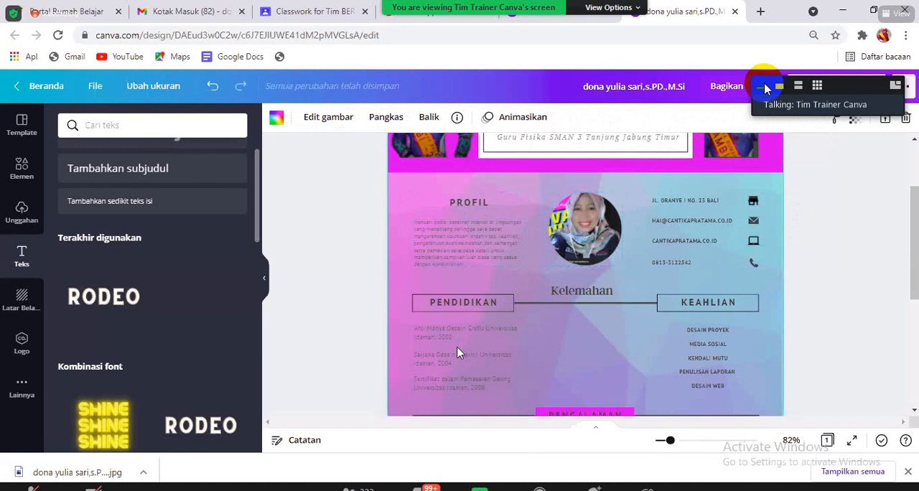
click(434, 231)
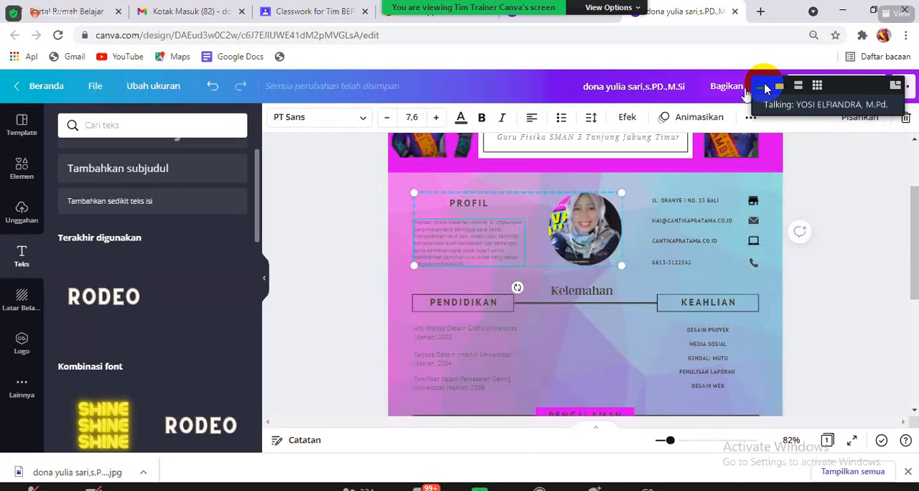
click(752, 118)
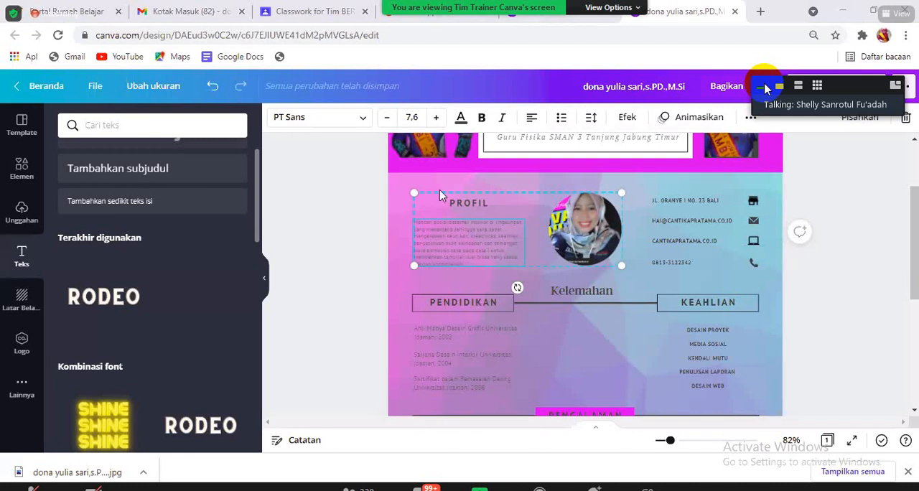
click(863, 169)
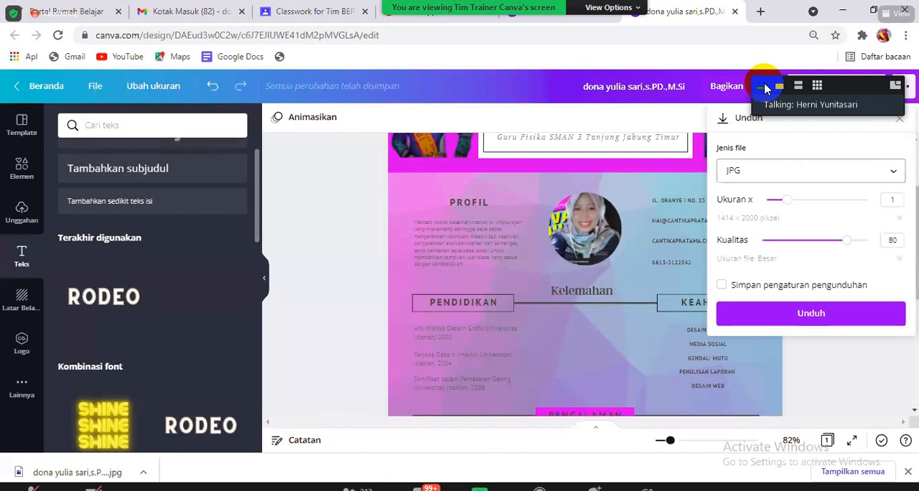
click(842, 390)
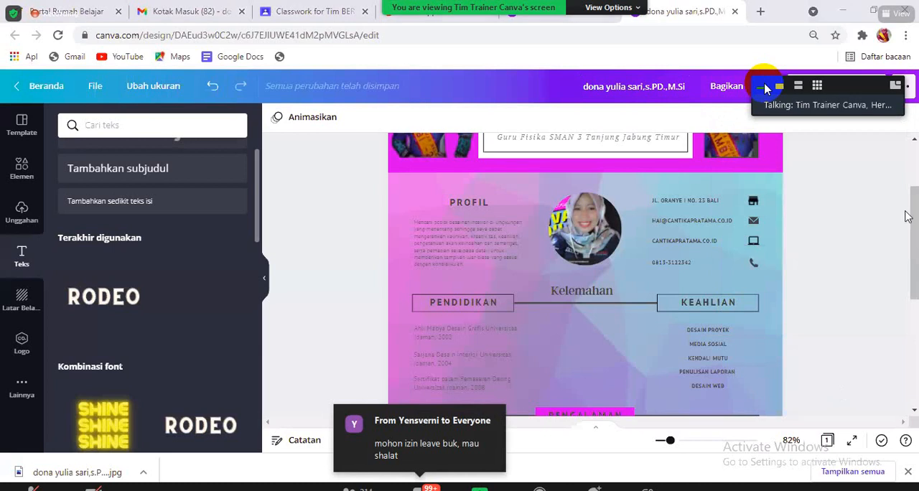
- Delete the portrait to the right of the header name box and the dark square behind it
scroll(906, 216, up, 2)
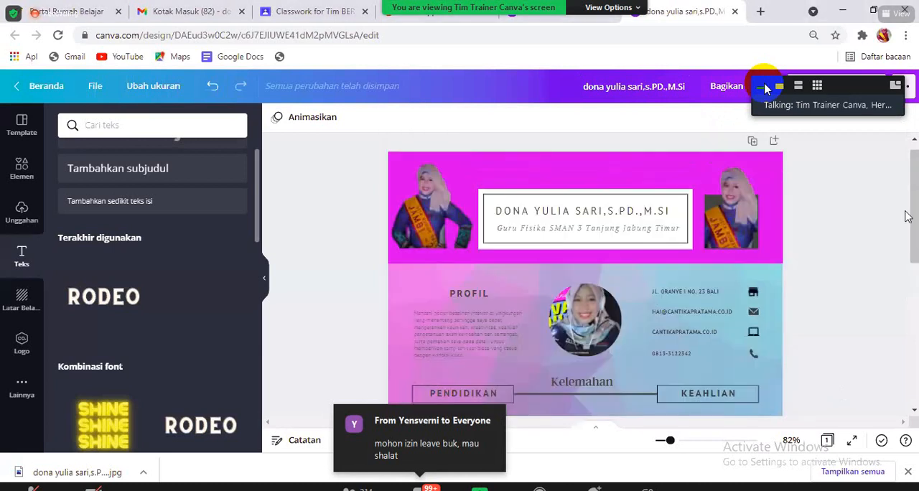
click(721, 208)
key(Delete)
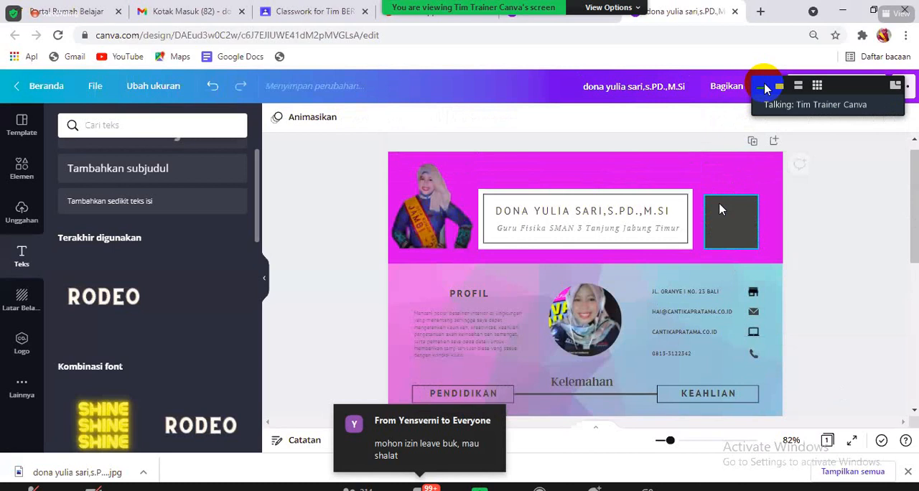
click(722, 208)
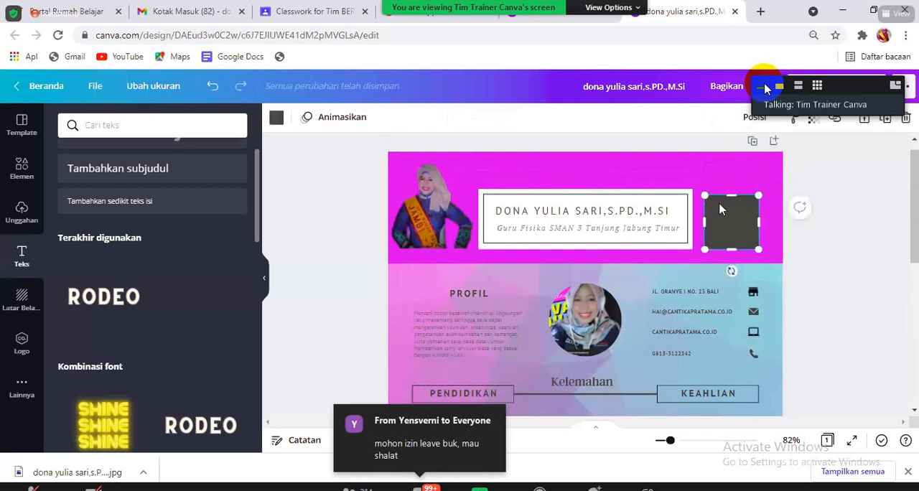
key(Delete)
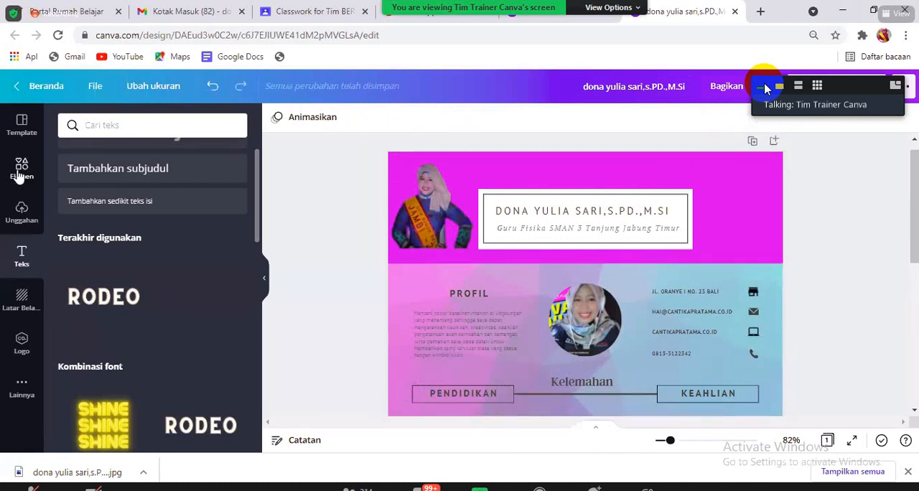
- Try the folded-corner square from the full Garis & Bentuk collection on the page and delete it
click(20, 176)
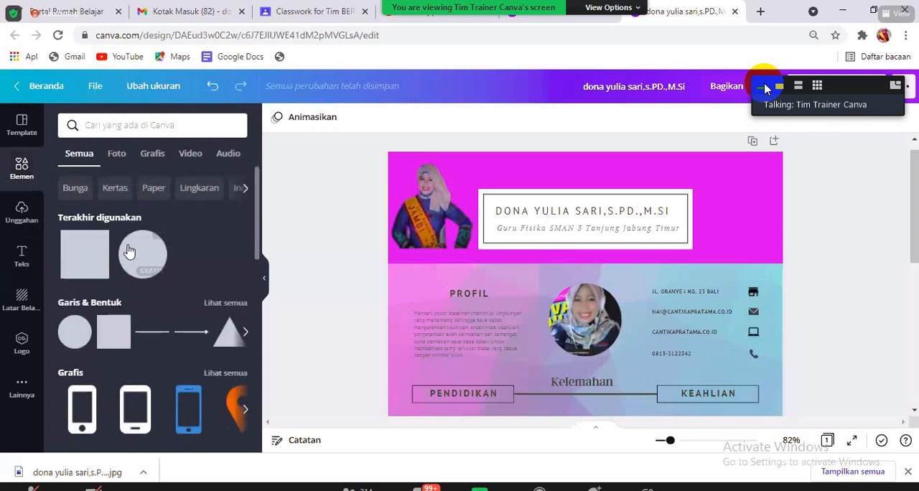
click(224, 303)
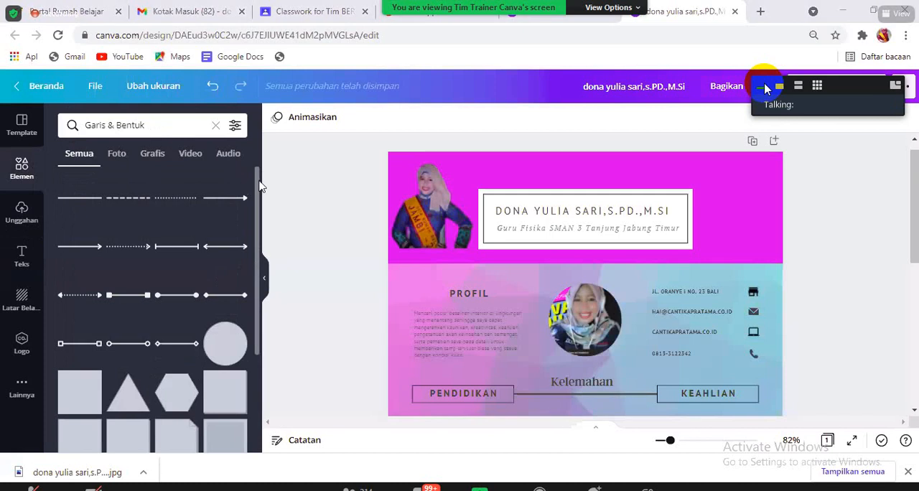
scroll(260, 280, down, 5)
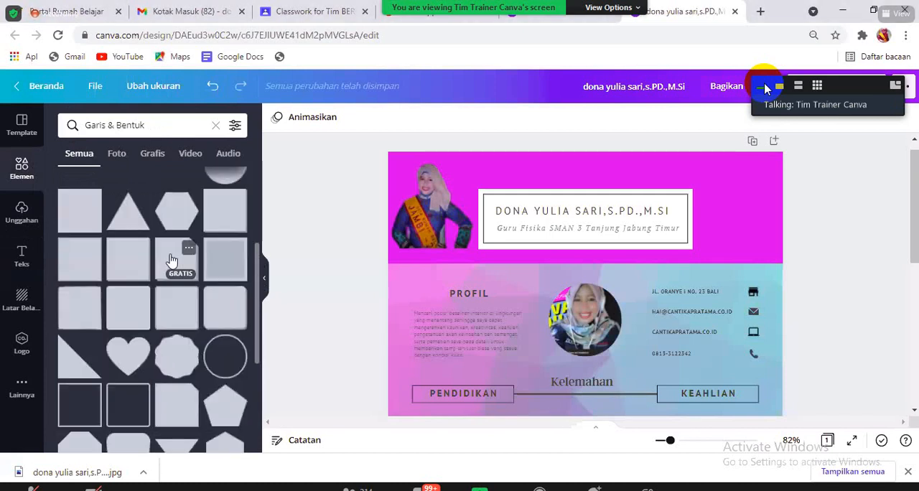
click(173, 260)
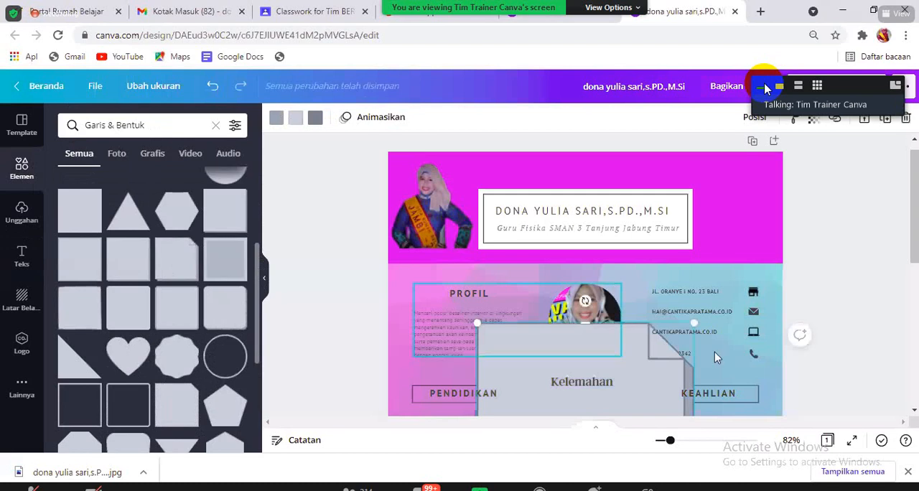
key(Delete)
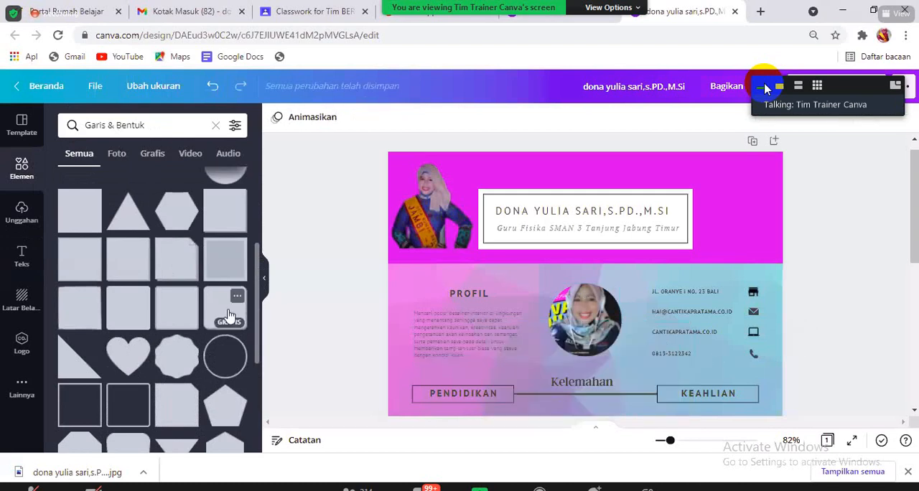
- Add the free rounded square with a shadow edge, shrink it, and place it to the right of the header name box
click(228, 316)
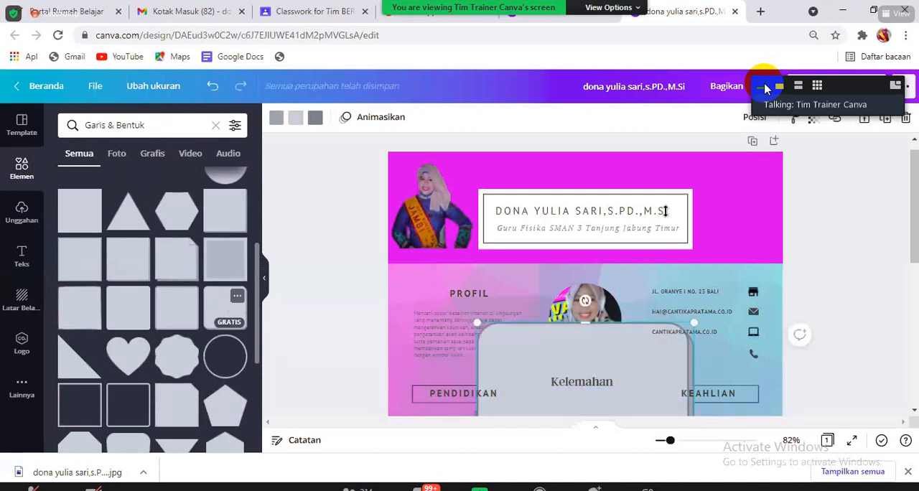
drag(667, 210, 595, 205)
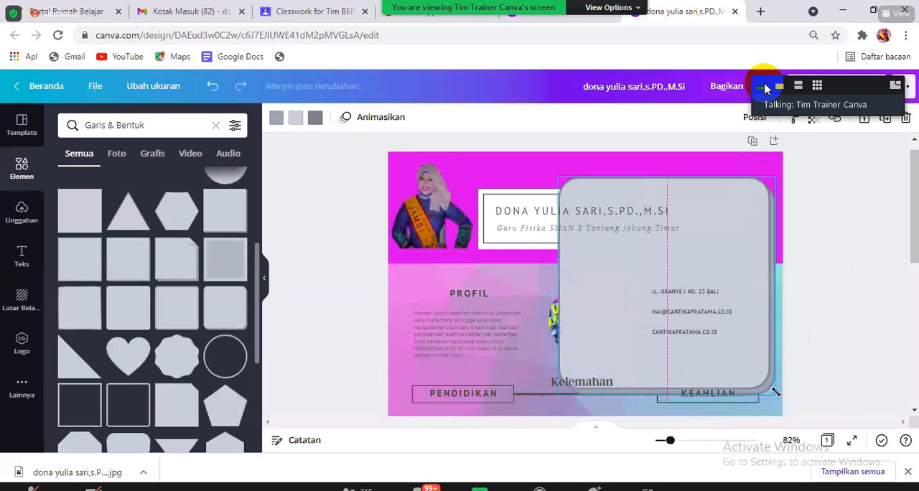
drag(775, 395, 638, 255)
click(744, 183)
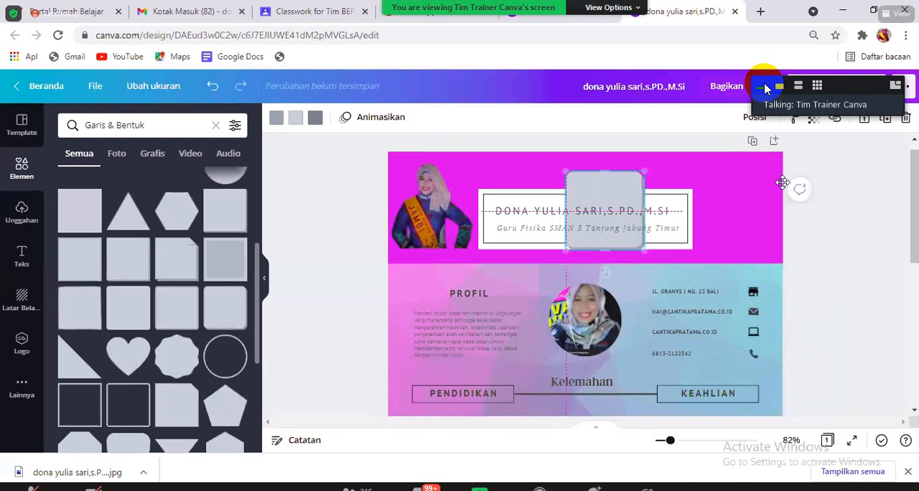
drag(592, 193, 729, 180)
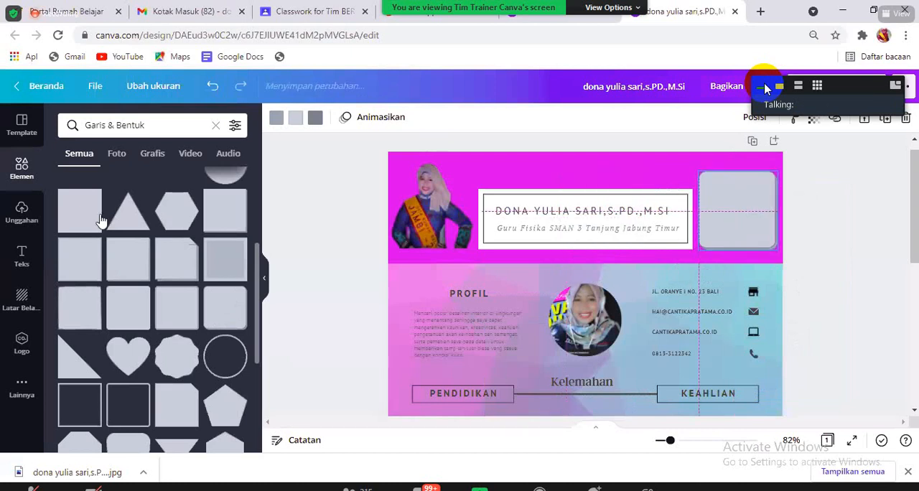
- Add the uploaded portrait with the sash to the page, shrink it, and place it over the rounded square beside the header name box
click(22, 216)
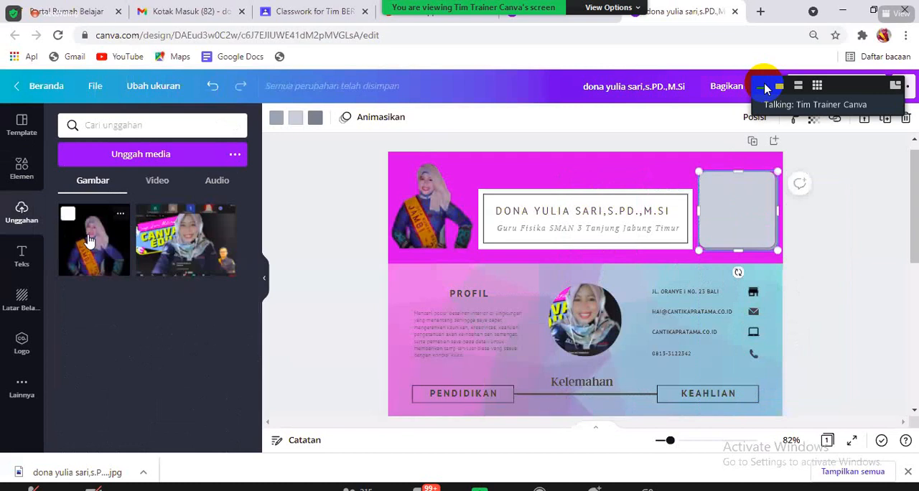
click(90, 240)
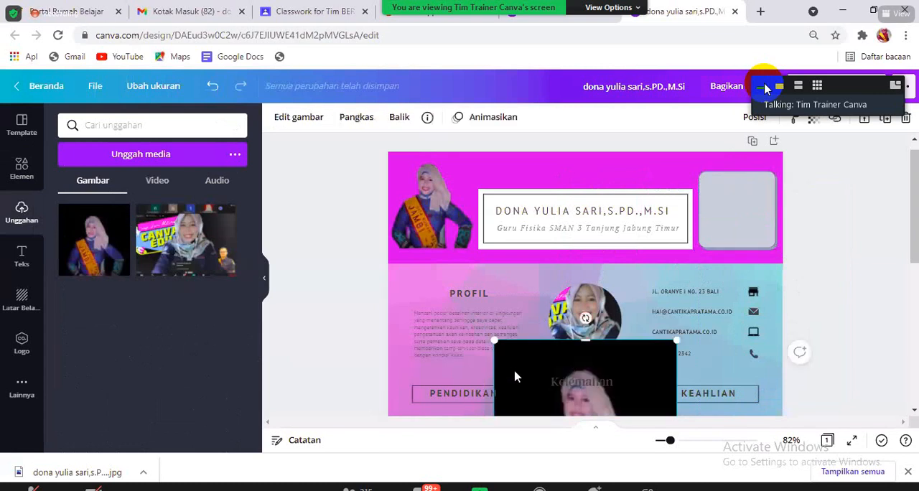
drag(512, 370, 613, 191)
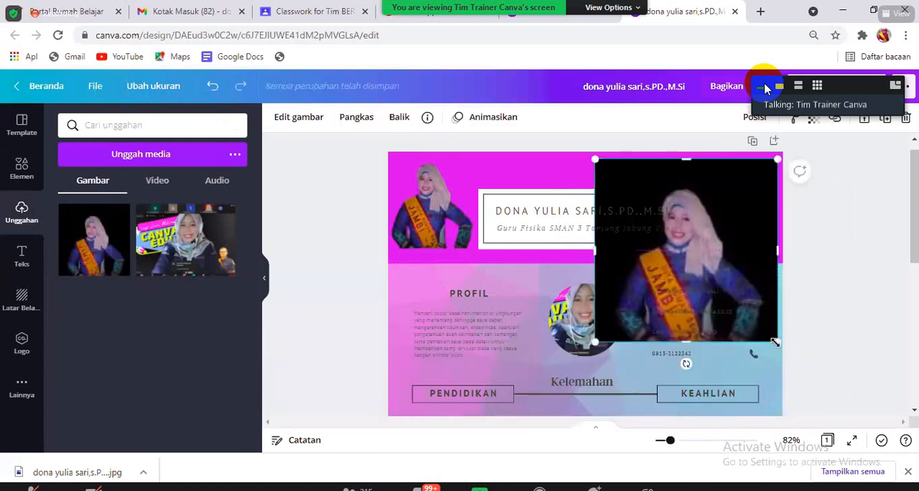
drag(677, 261, 738, 219)
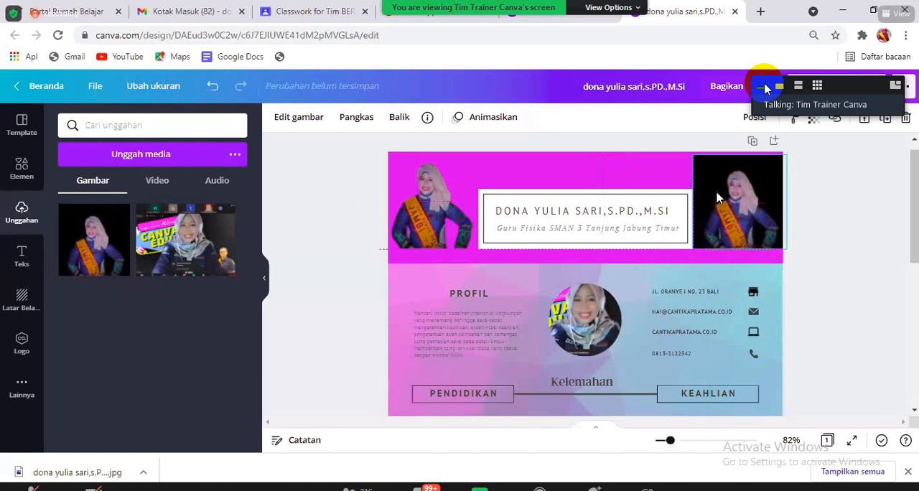
- Remove the header portrait's background, enlarge the cut-out slightly, and centre it over the rounded square
click(302, 124)
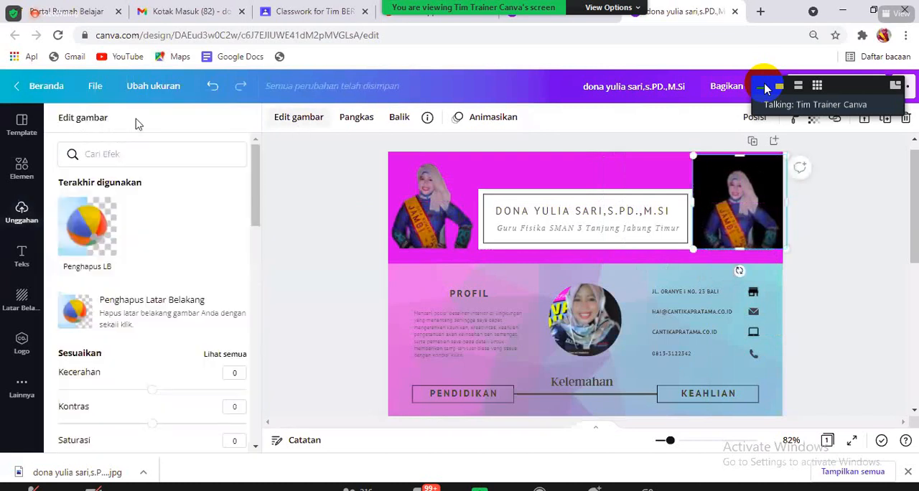
click(110, 228)
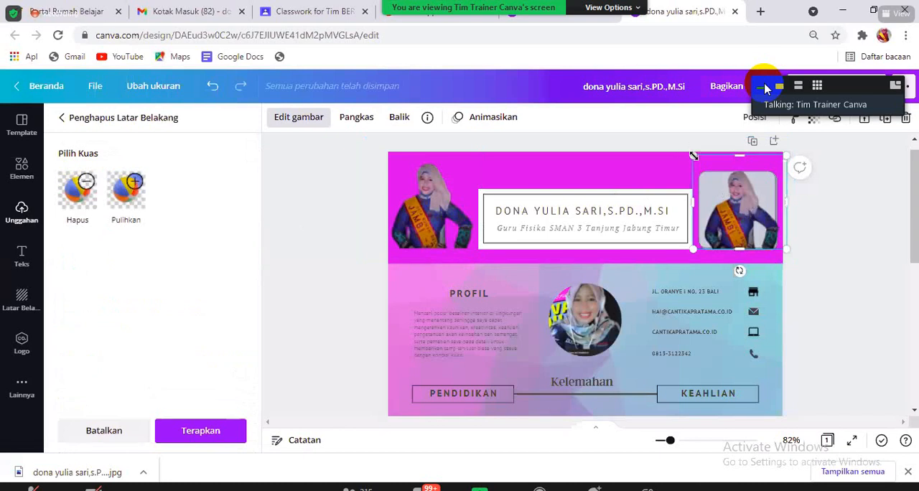
drag(693, 155, 666, 140)
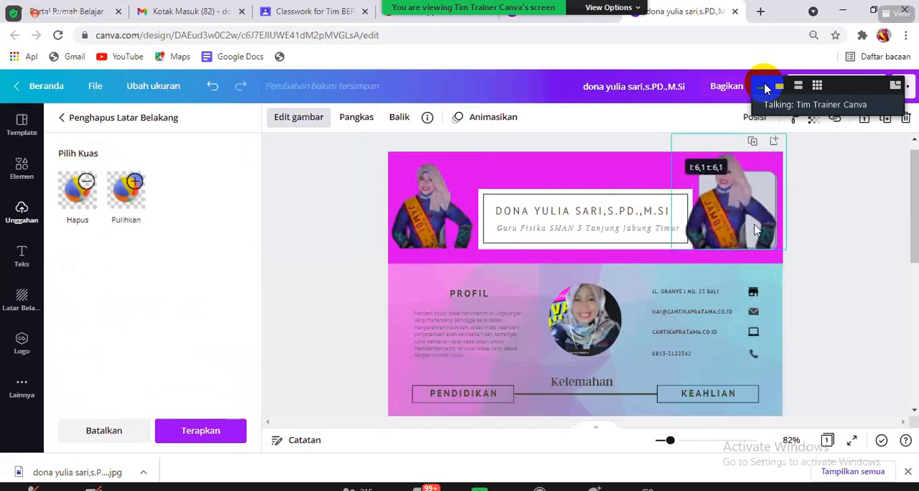
drag(740, 224, 741, 223)
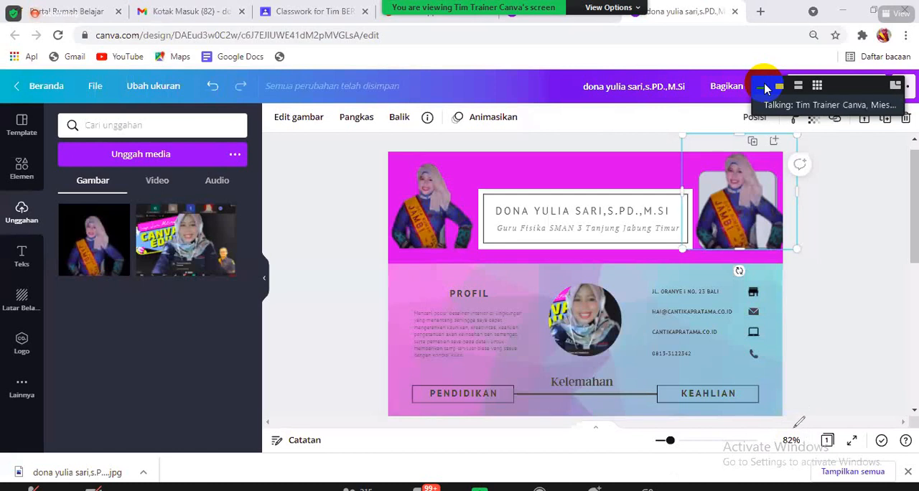
- Delete the photo in the circular frame beside PROFIL and fill the frame with the uploaded portrait with the sash
mouse_move(794, 429)
mouse_down()
mouse_move(650, 446)
mouse_move(724, 469)
mouse_move(783, 423)
mouse_up()
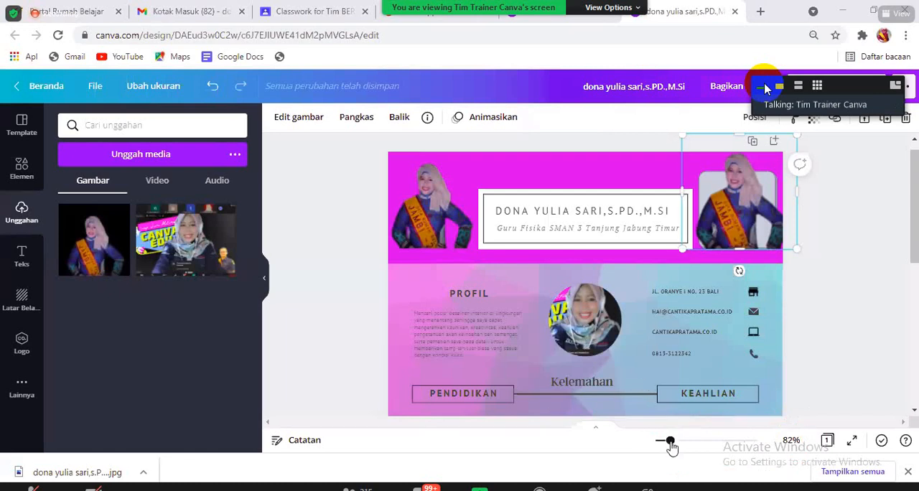
drag(669, 446, 659, 444)
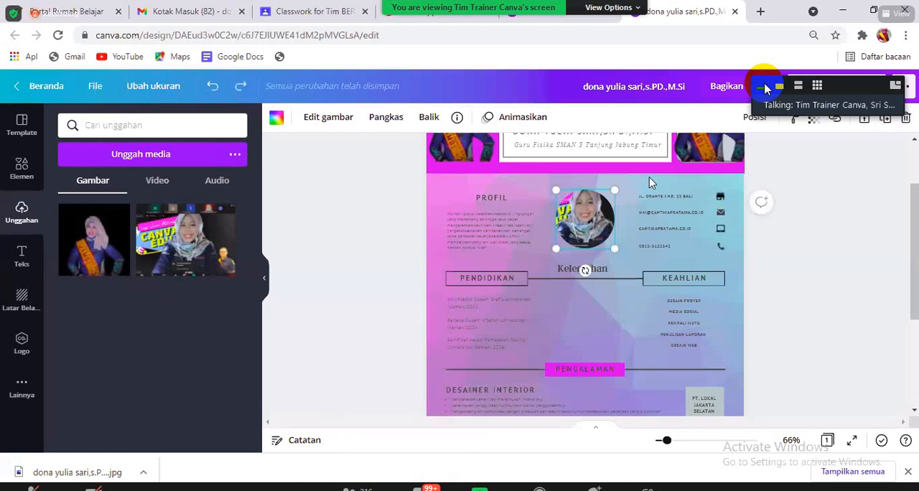
key(Delete)
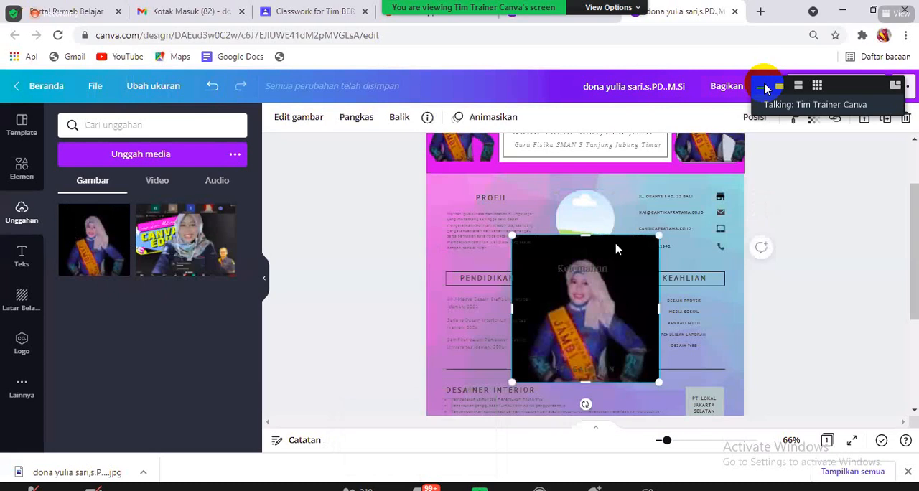
mouse_move(607, 226)
mouse_down()
mouse_move(622, 253)
mouse_move(610, 188)
mouse_move(586, 208)
mouse_move(614, 228)
mouse_up()
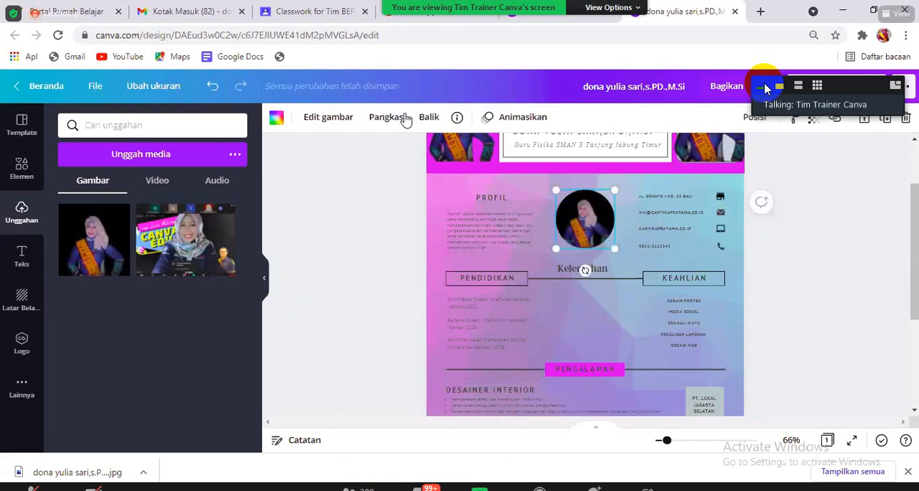
- Try to enlarge the portrait's crop inside the circular frame beside PROFIL
click(386, 117)
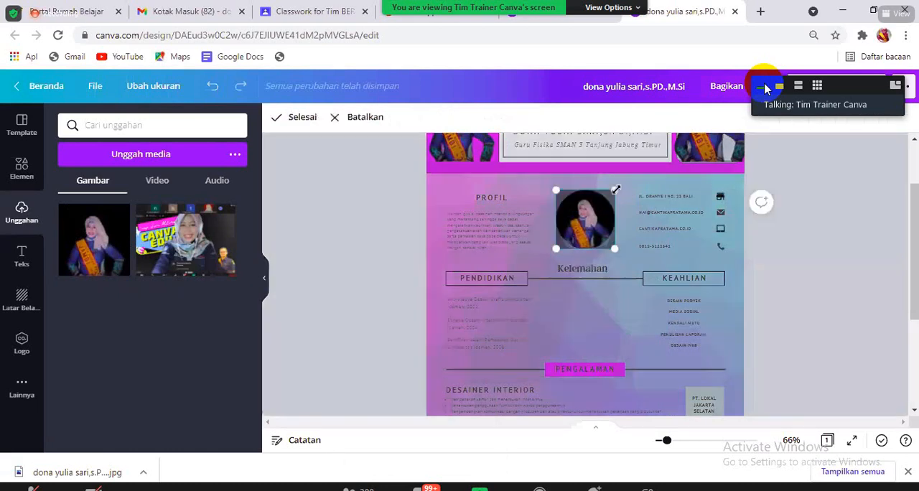
drag(616, 190, 740, 105)
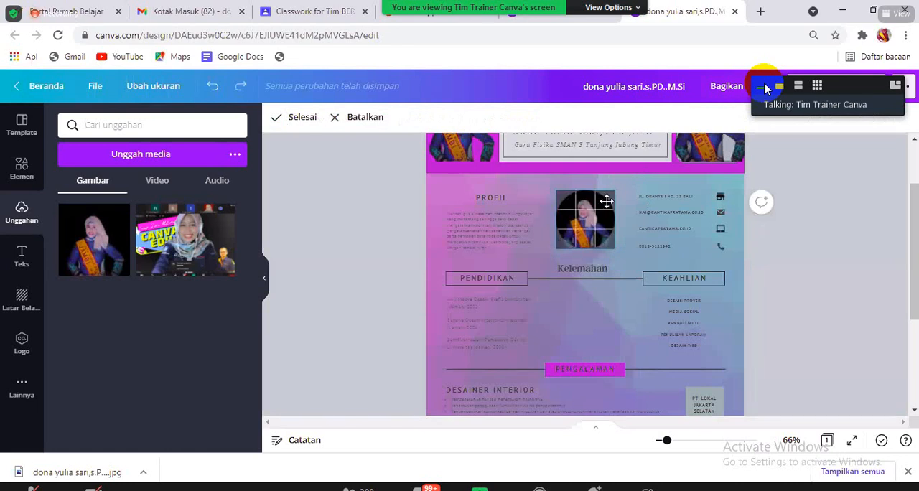
click(630, 348)
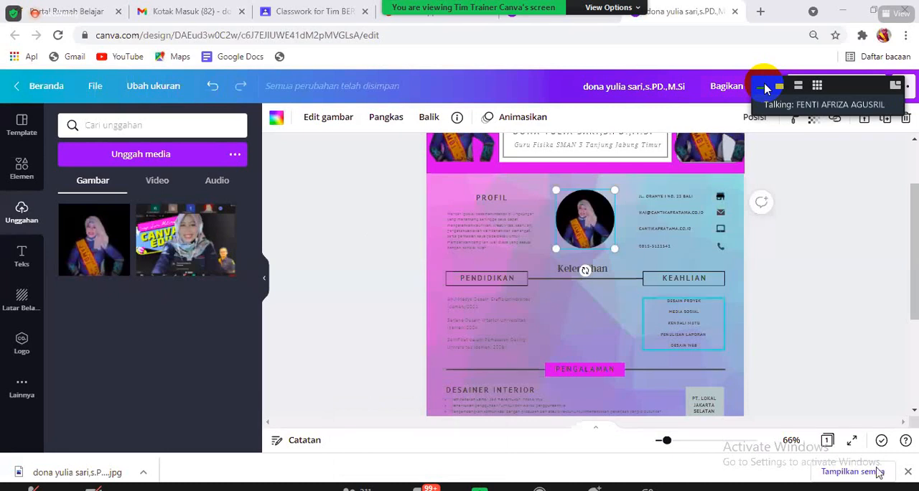
- Close the browser's download bar, deselect the circular portrait, and review the resume from its header
click(908, 472)
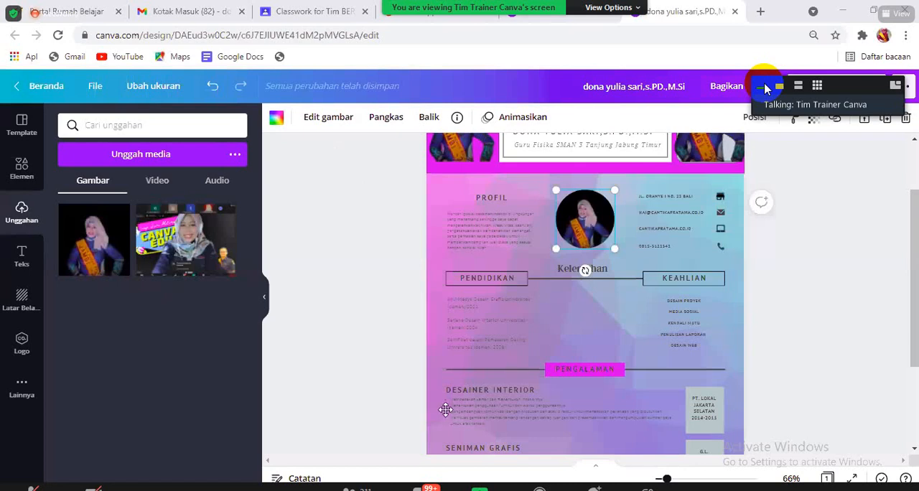
click(911, 293)
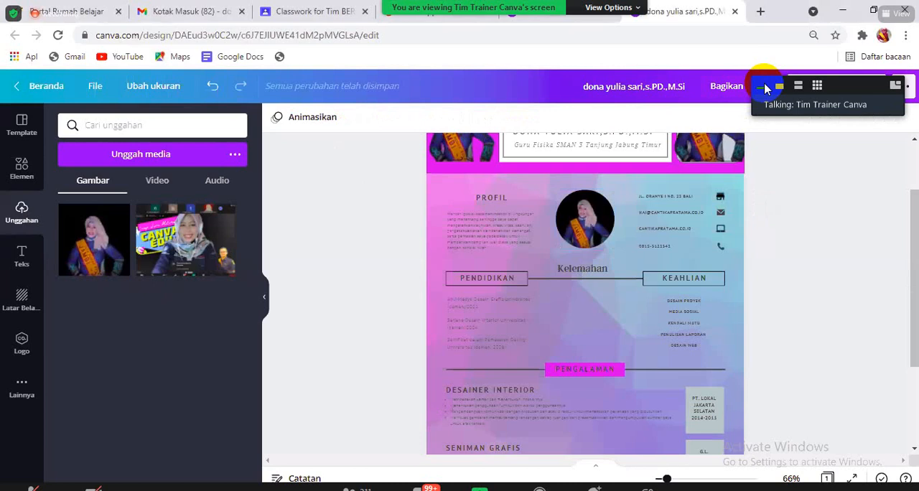
scroll(918, 251, up, 1)
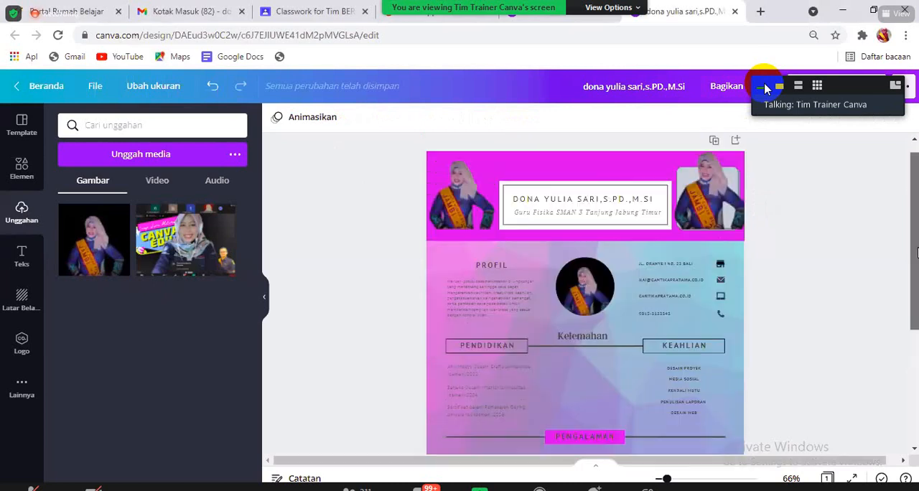
scroll(917, 251, up, 1)
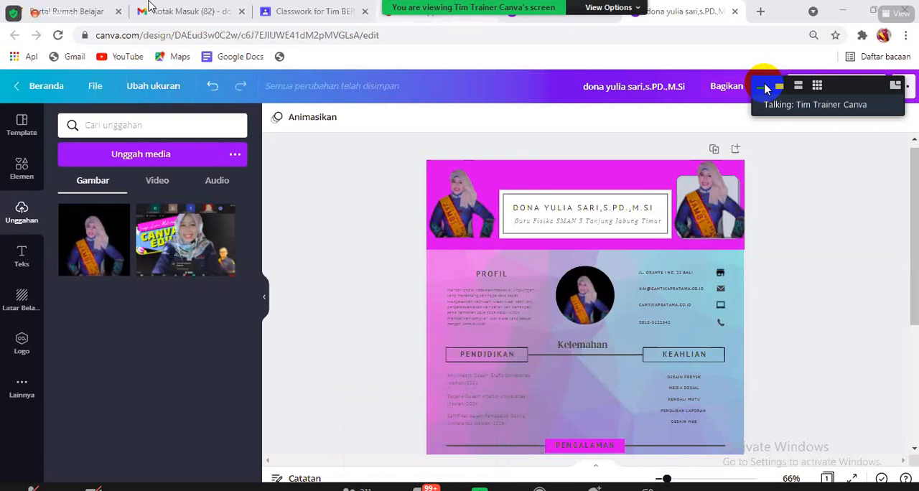
- Switch to the Gmail browser tab and load screenmirrorapp.com in it
click(180, 10)
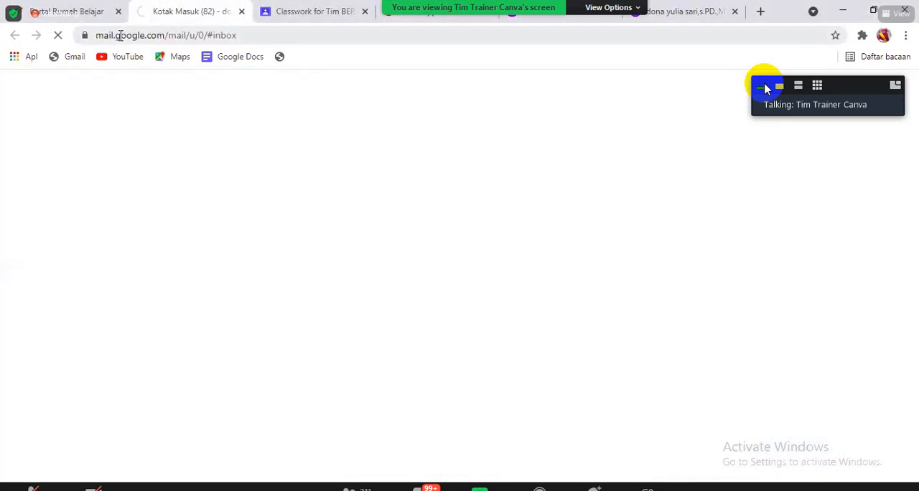
click(120, 35)
text(screenmirrorapp.com)
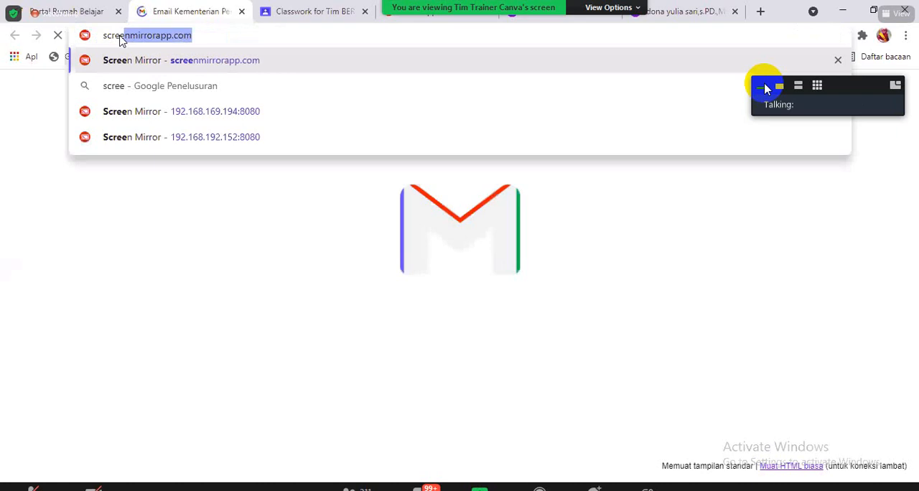
key(Return)
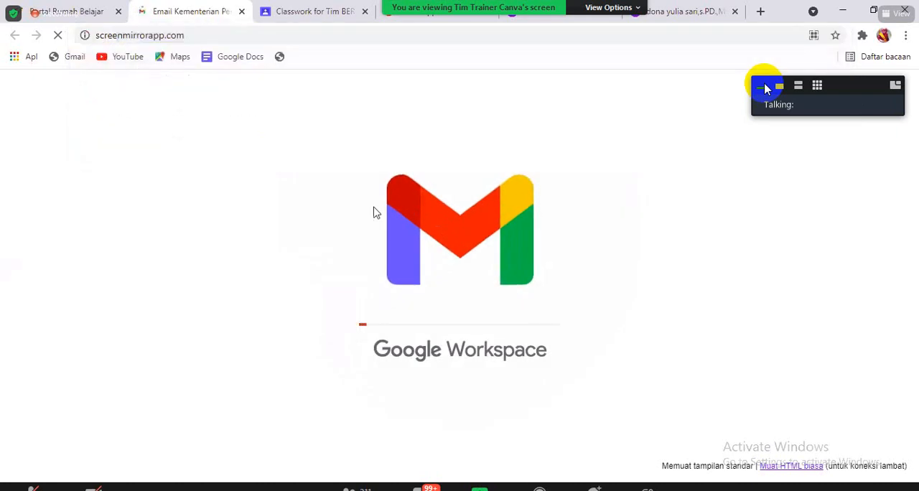